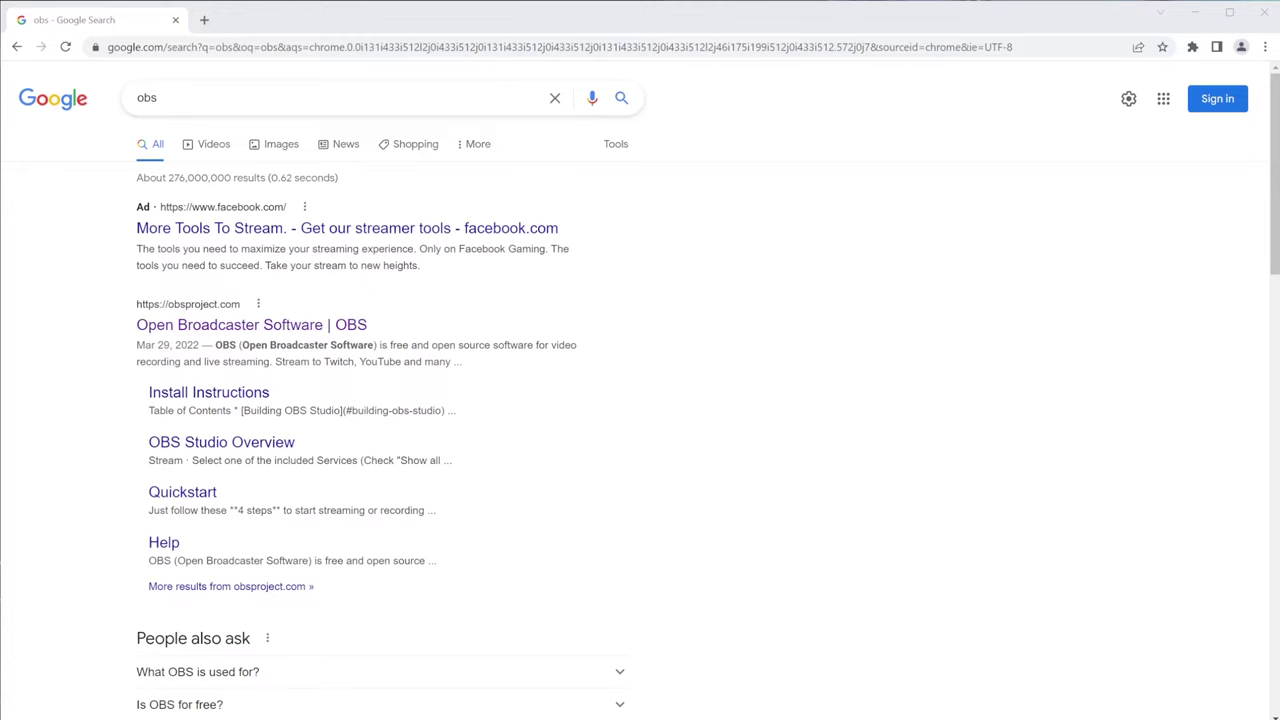
- Inspect the finished setup's Microphone, Video Capture Device and Whiteboard sources
click(237, 325)
drag(1275, 163, 1275, 180)
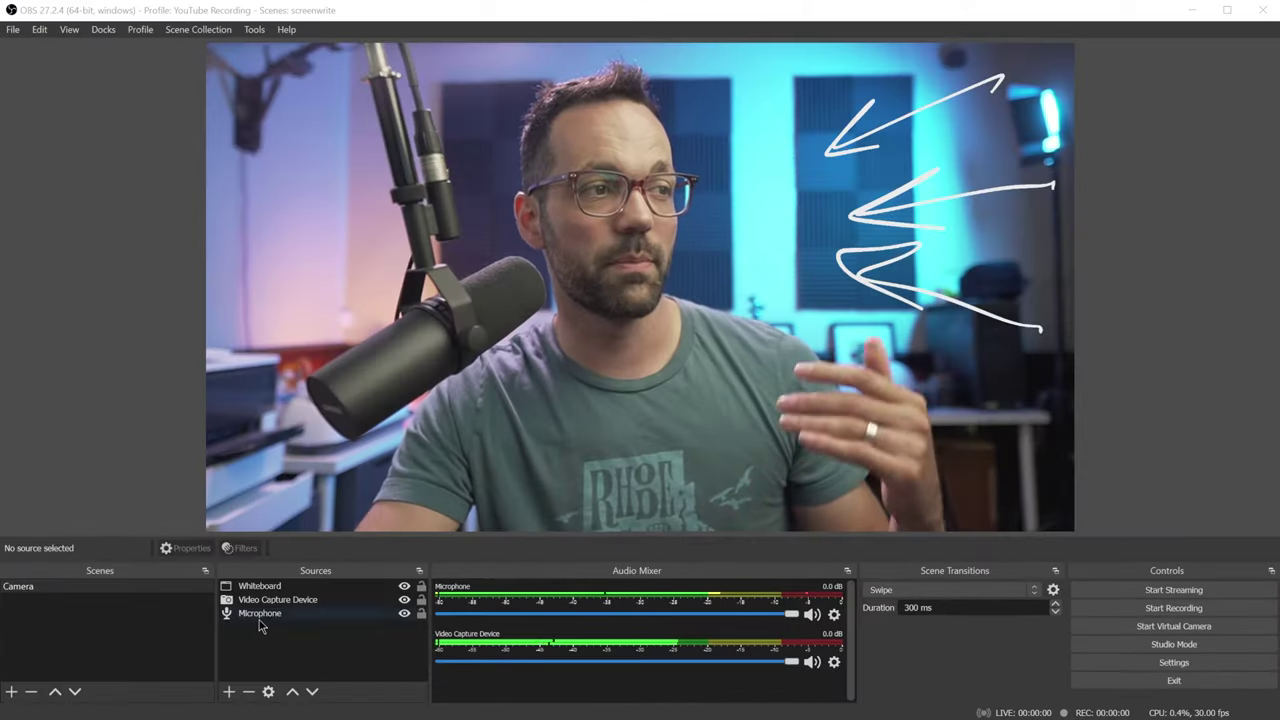
click(259, 616)
click(280, 600)
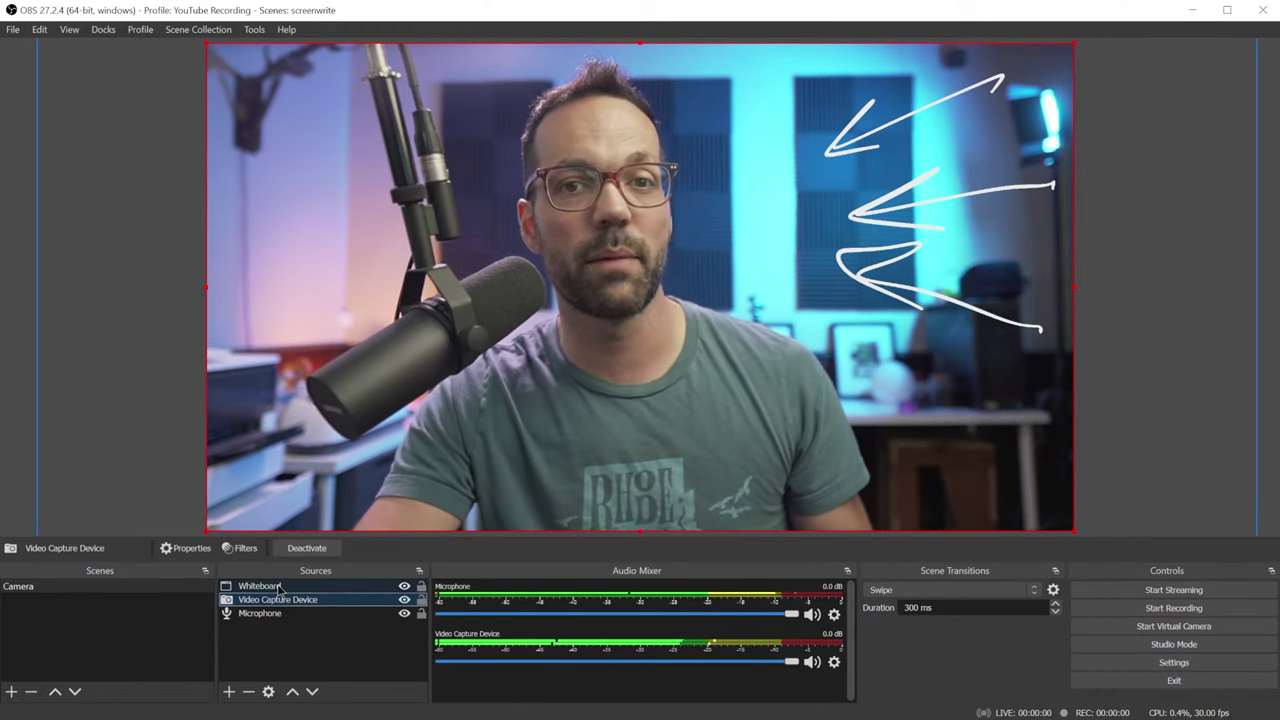
click(281, 588)
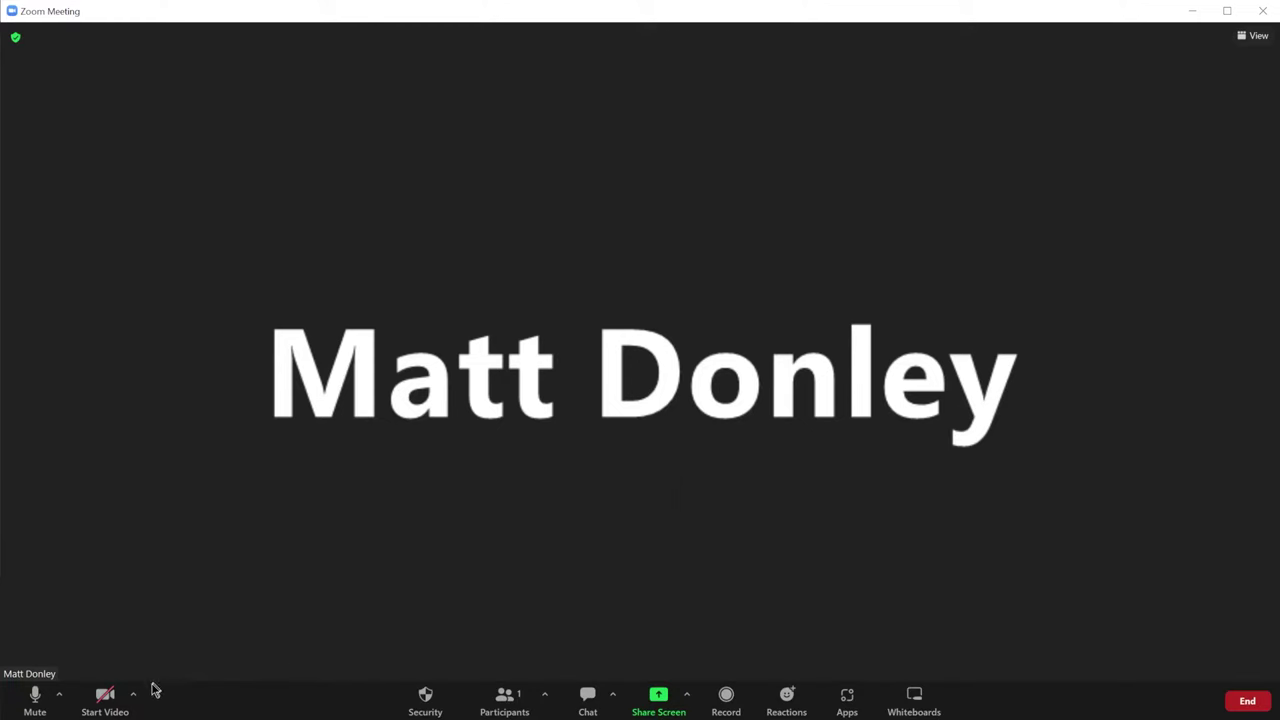
- Show Zoom's list of available cameras, which offers the OBS Virtual Camera
click(132, 693)
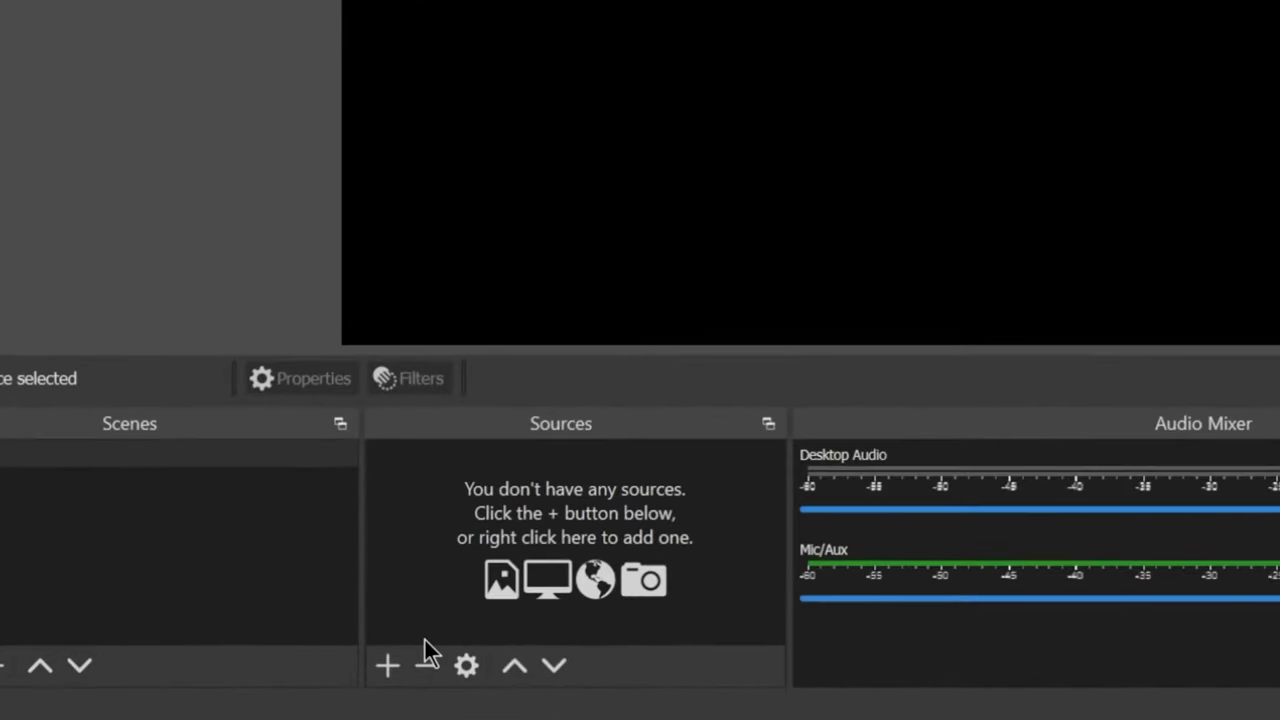
- Add a Video Capture Device source using the Game Capture HD60 Pro camera
click(396, 670)
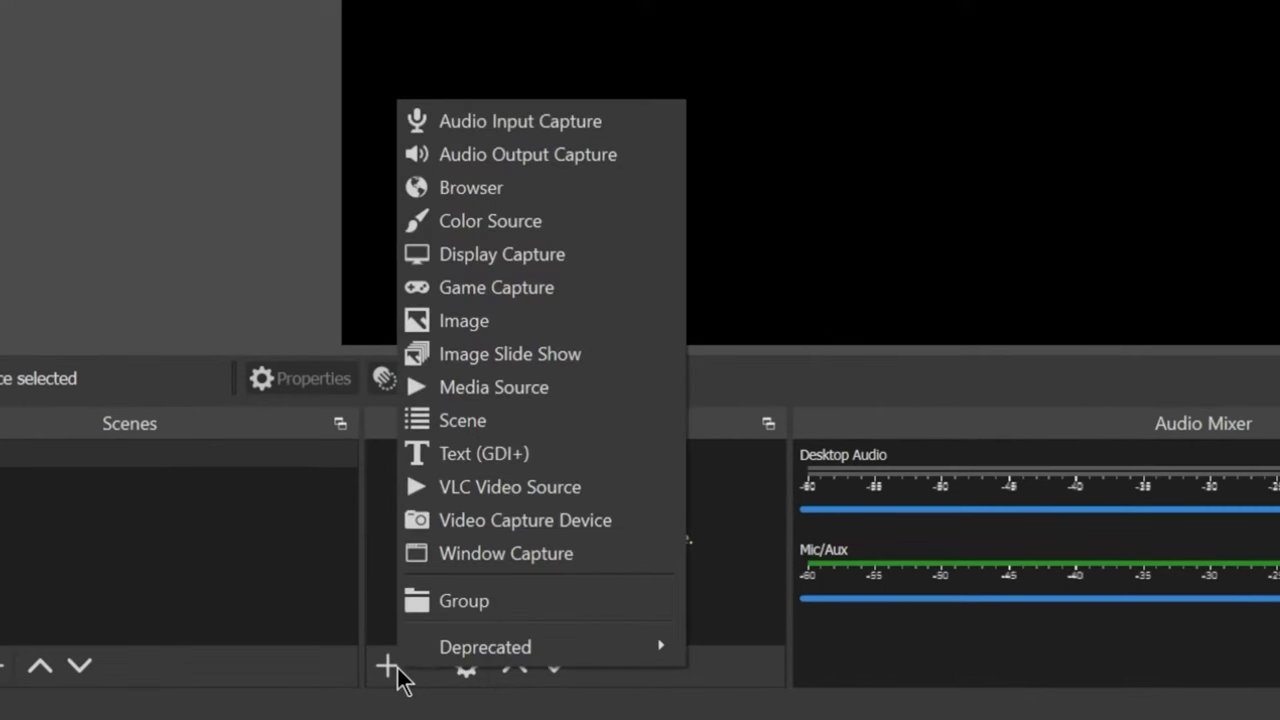
click(539, 521)
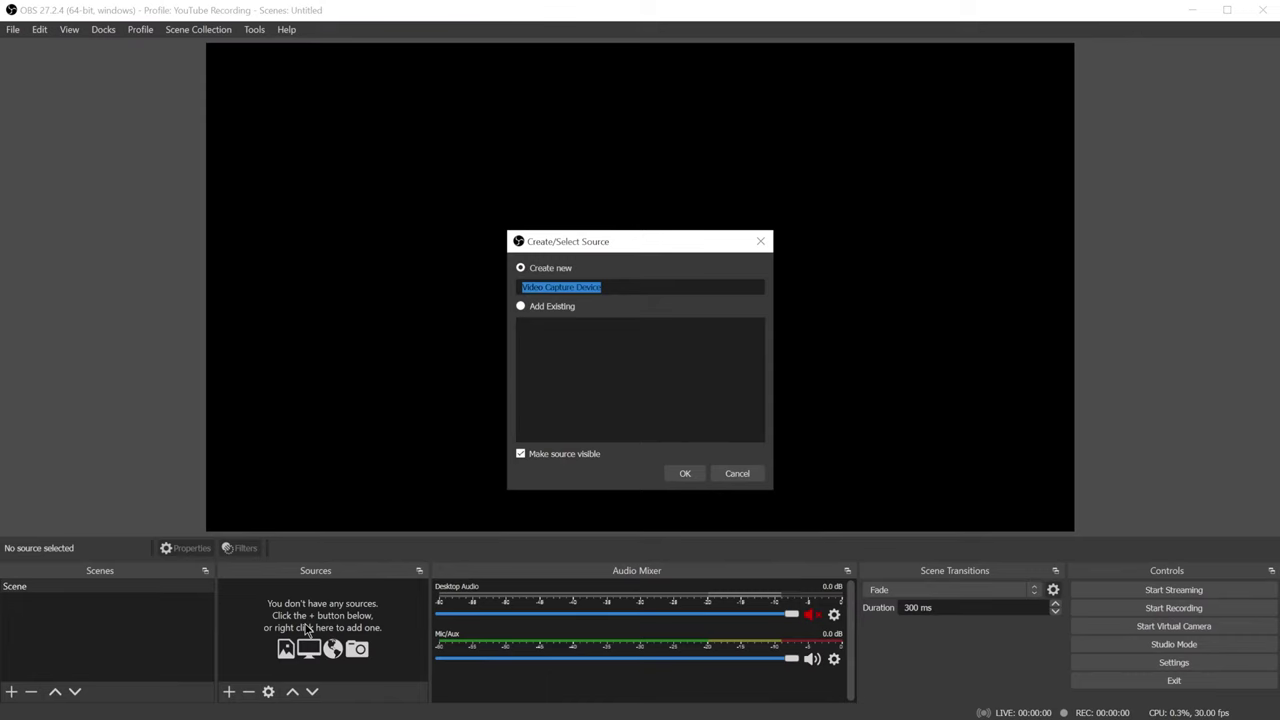
click(686, 473)
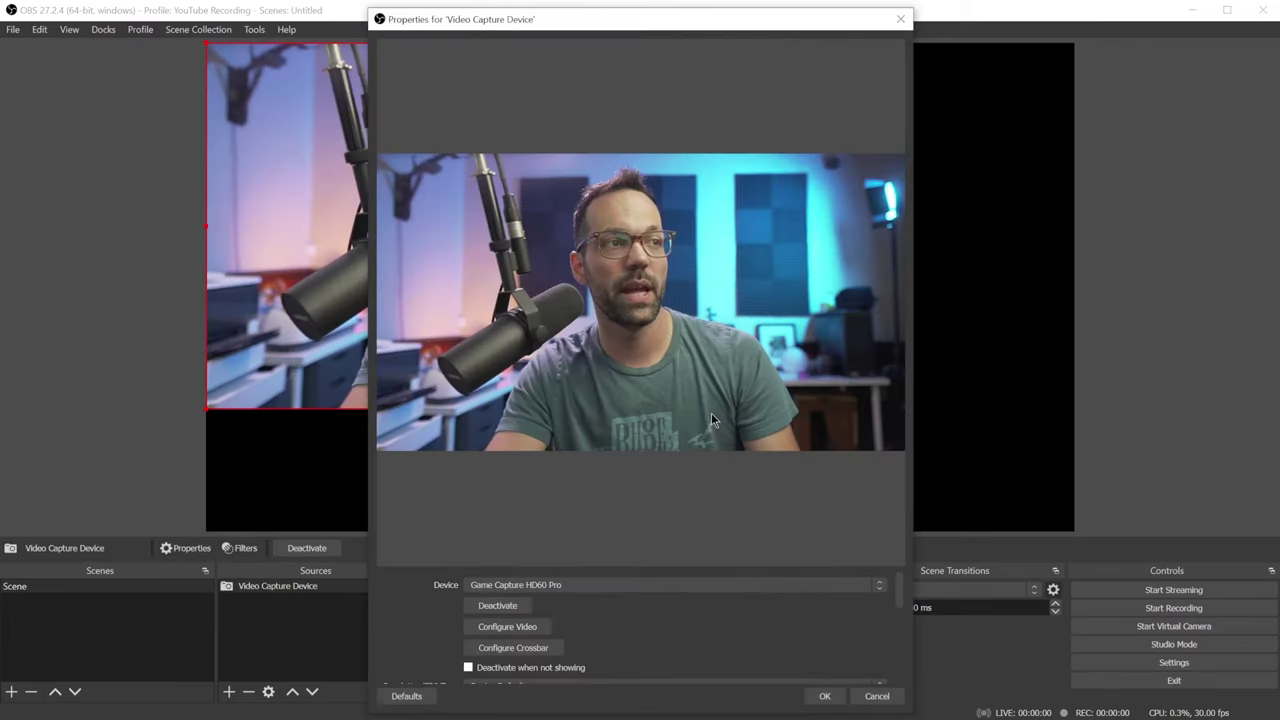
click(600, 584)
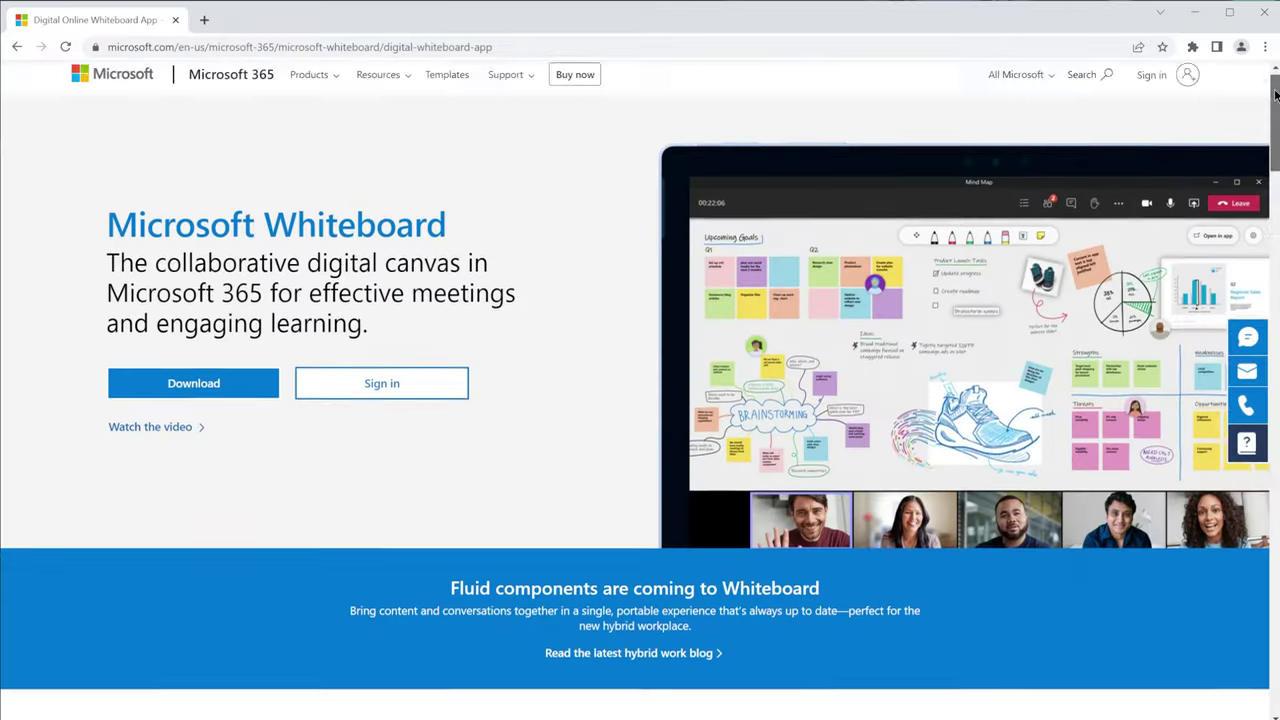
drag(1275, 116, 1275, 187)
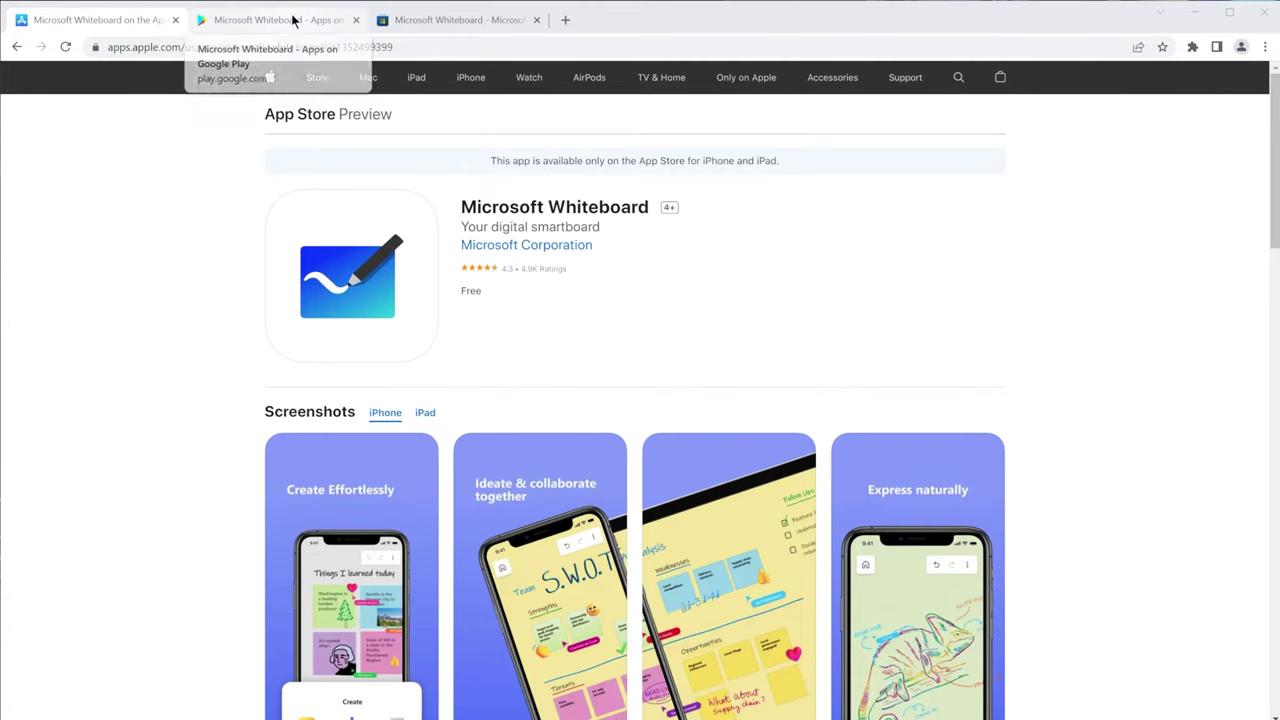
- View the Google Play Whiteboard page, then the Microsoft Store Whiteboard listing
click(293, 20)
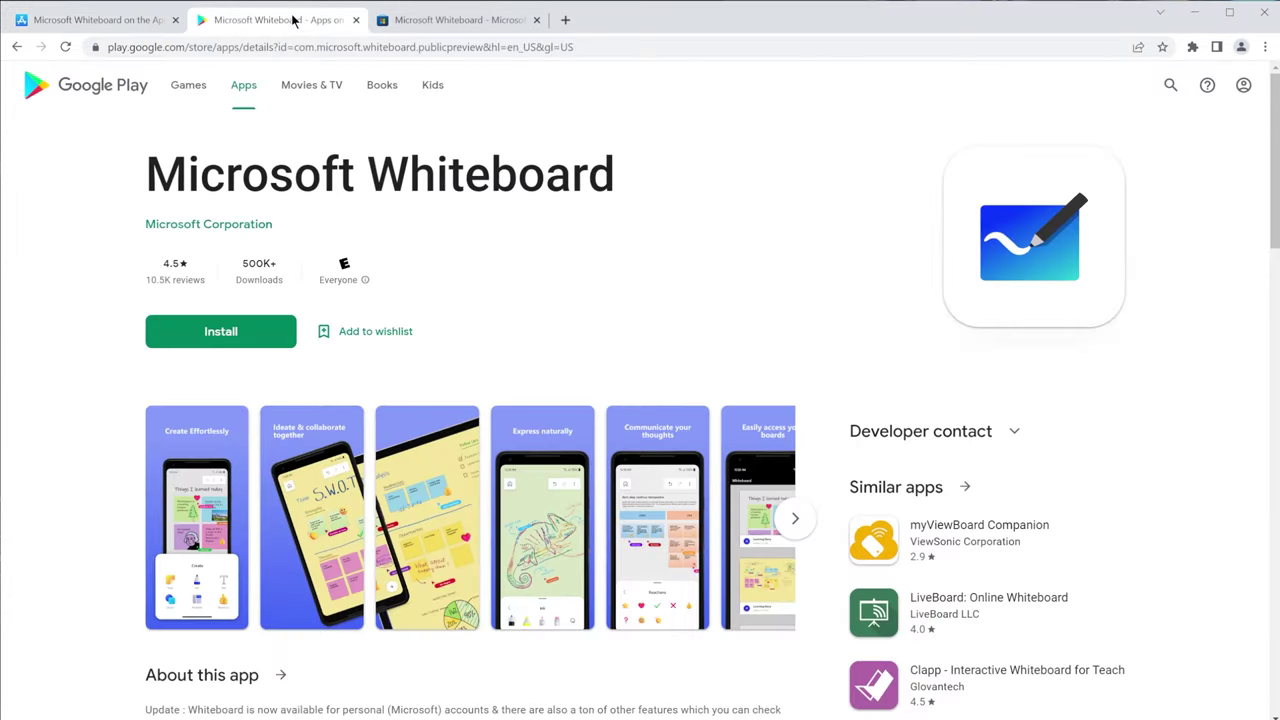
click(439, 27)
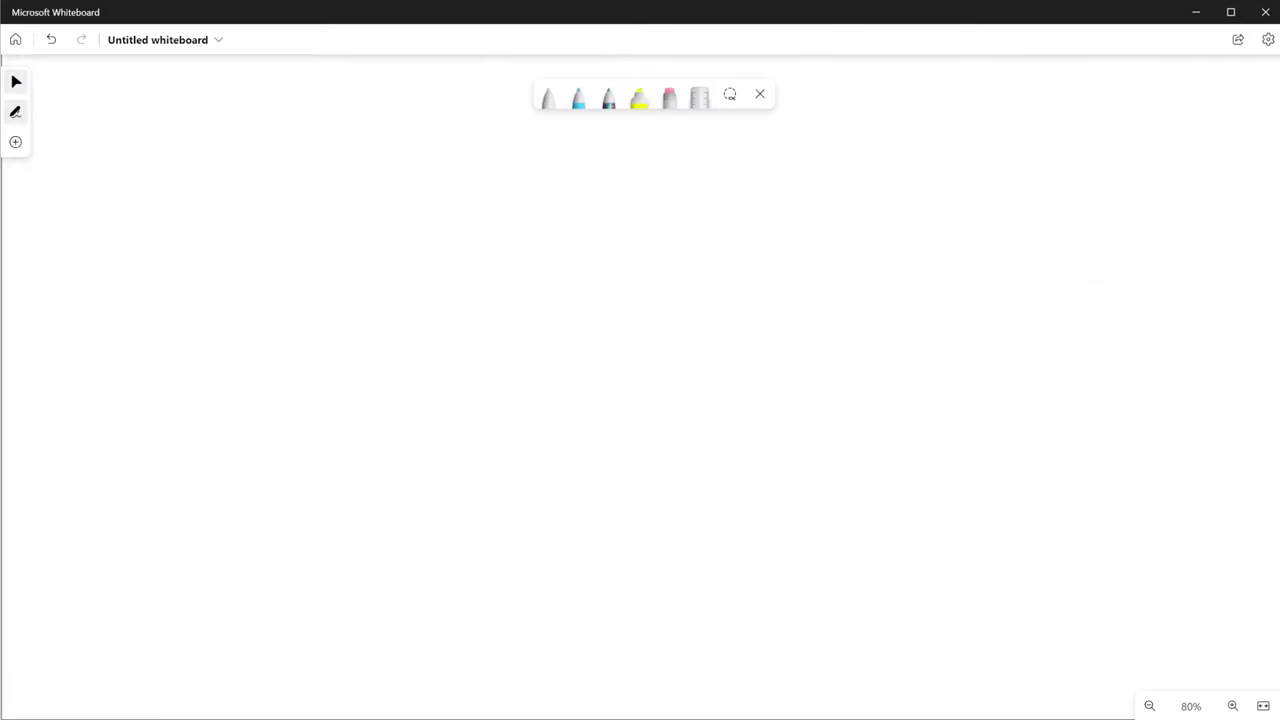
- Draw a yellow freehand stroke across the board with the pen
click(548, 96)
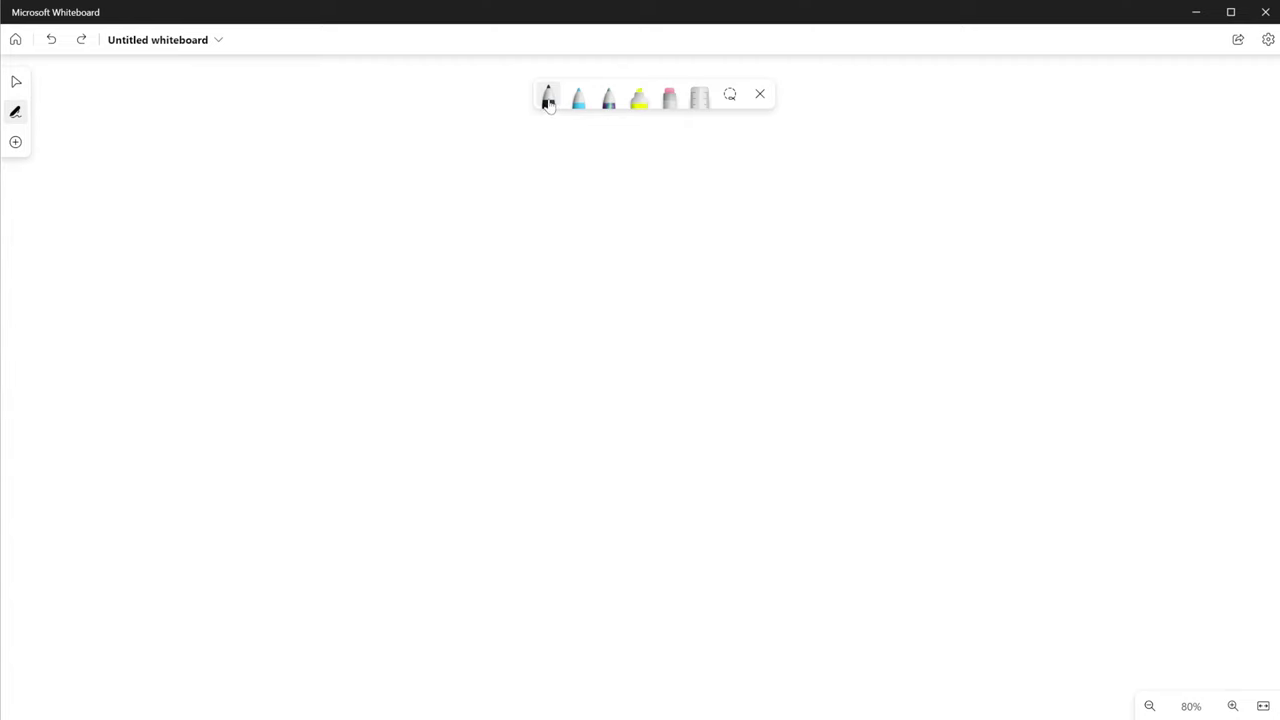
click(550, 100)
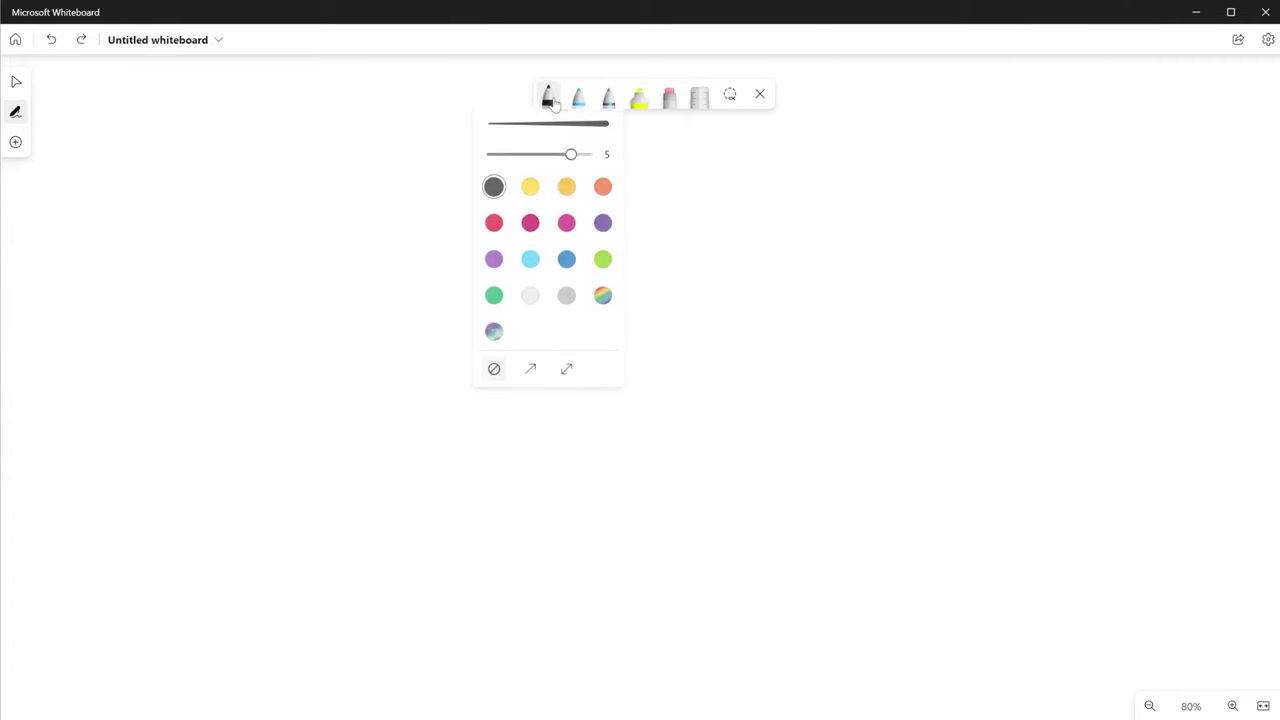
drag(366, 274, 521, 255)
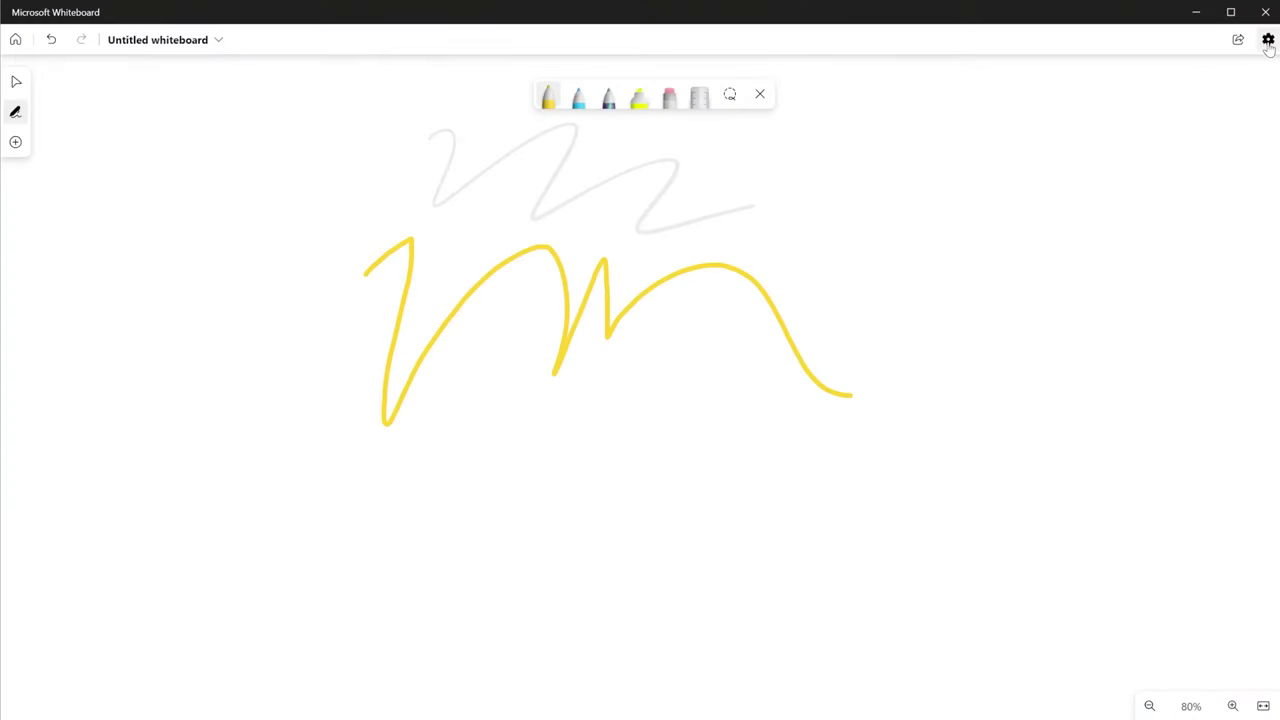
- Confirm the board background is set to White, Solid in Format background
click(1268, 42)
click(1096, 125)
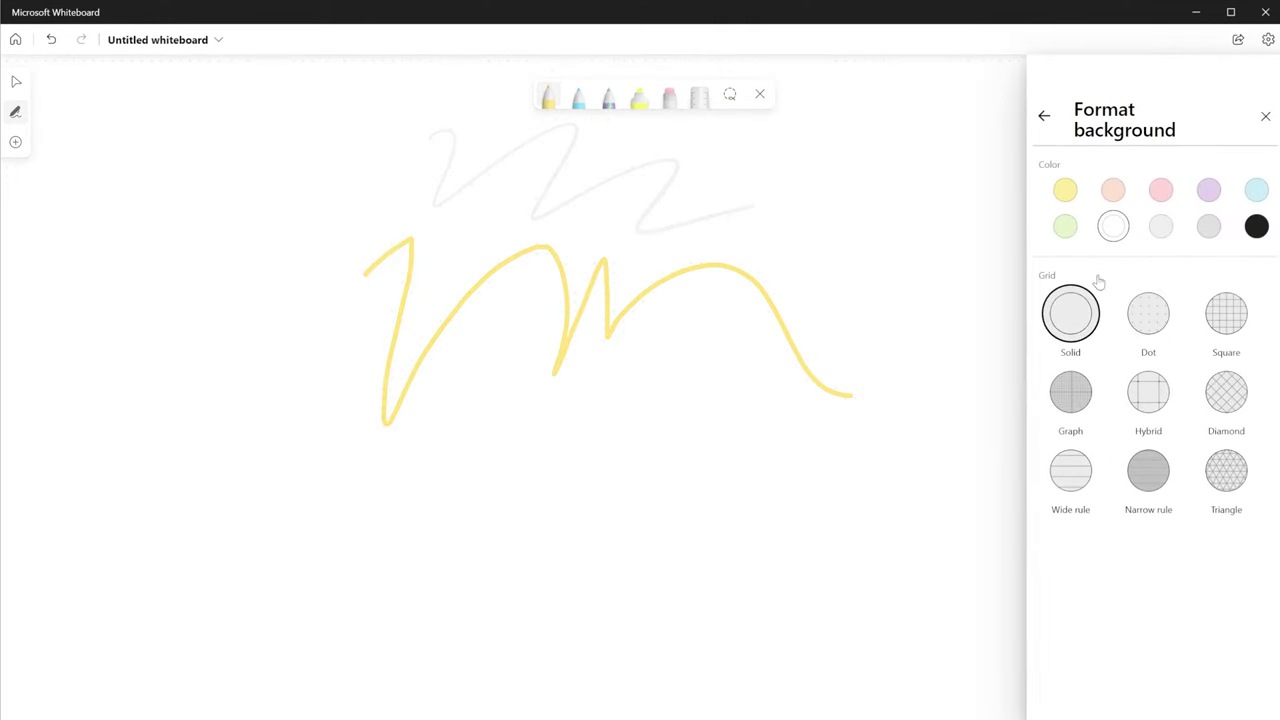
click(1268, 42)
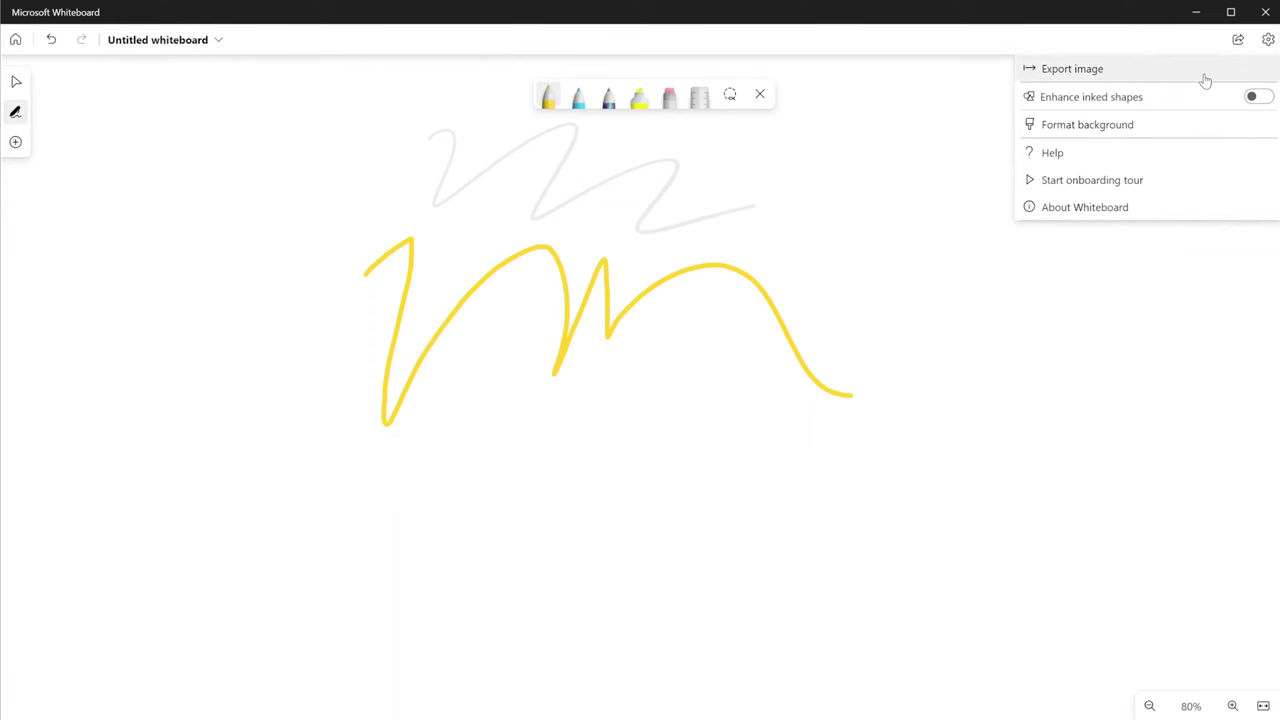
click(1155, 134)
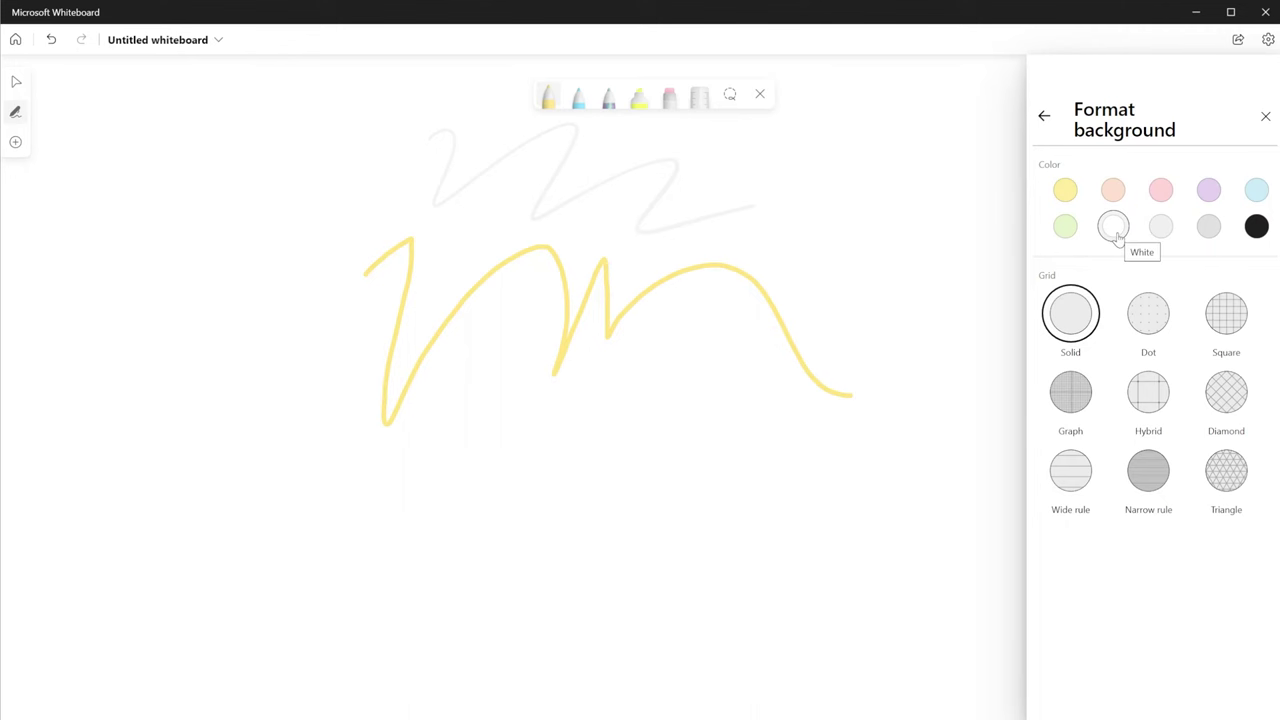
click(949, 254)
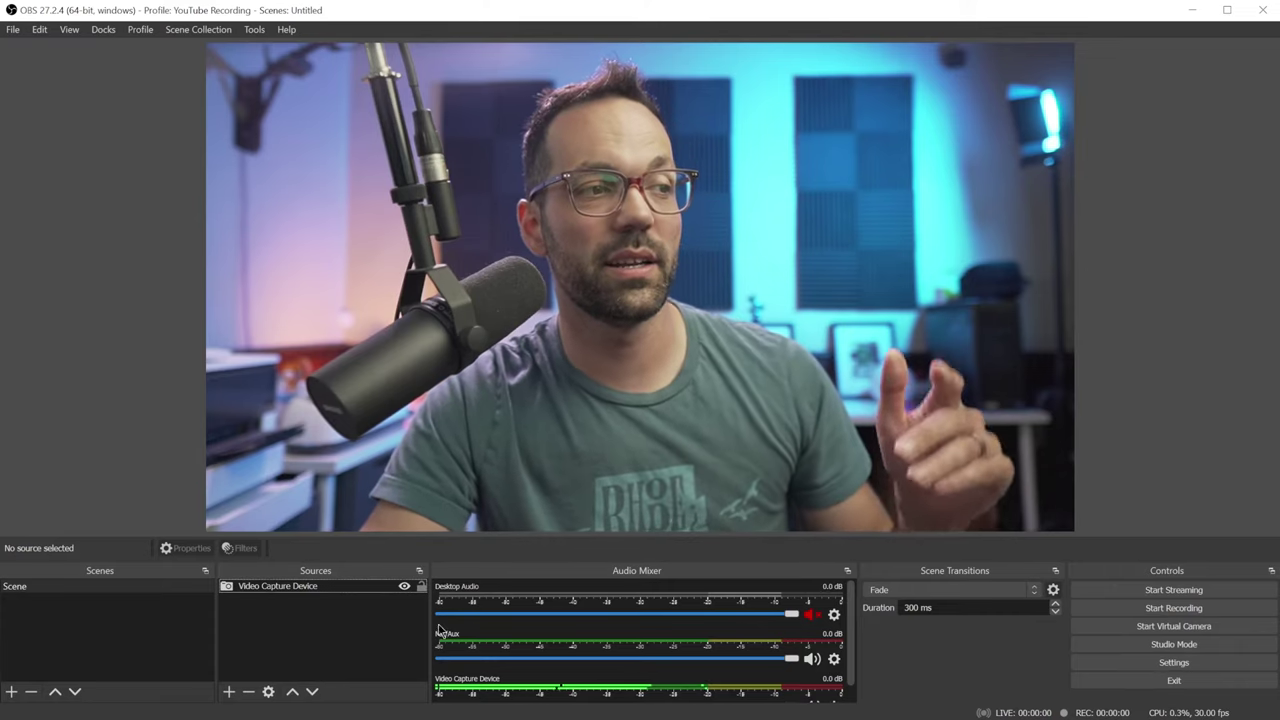
- Add a 'Whitboard' window capture of Microsoft Whiteboard using Windows 10 (1903 and up) capture
click(228, 691)
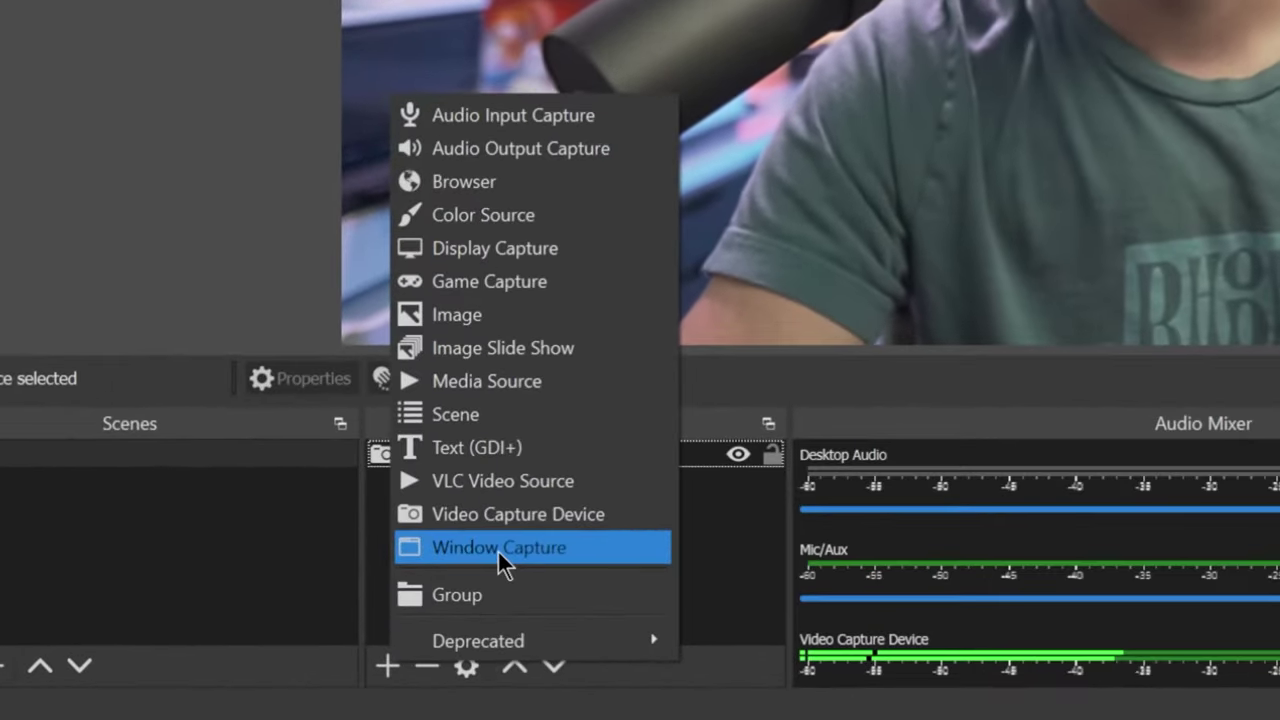
click(450, 568)
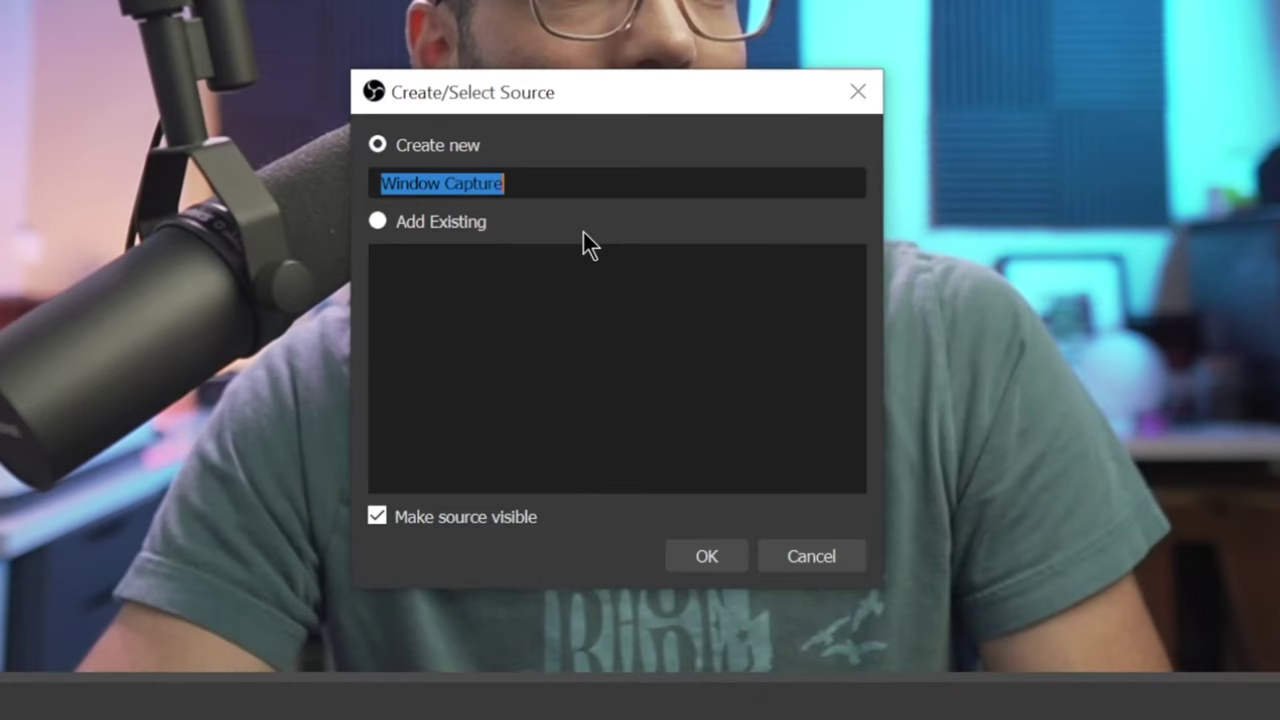
text(Whitboar)
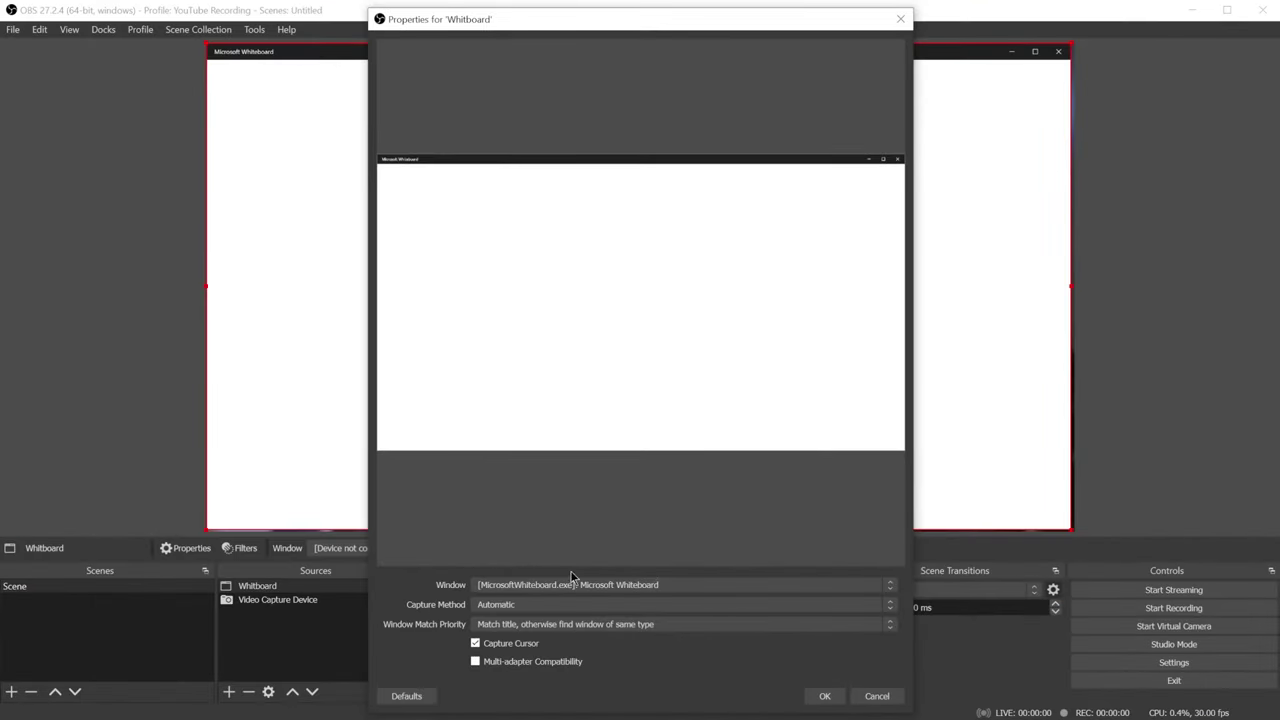
click(572, 580)
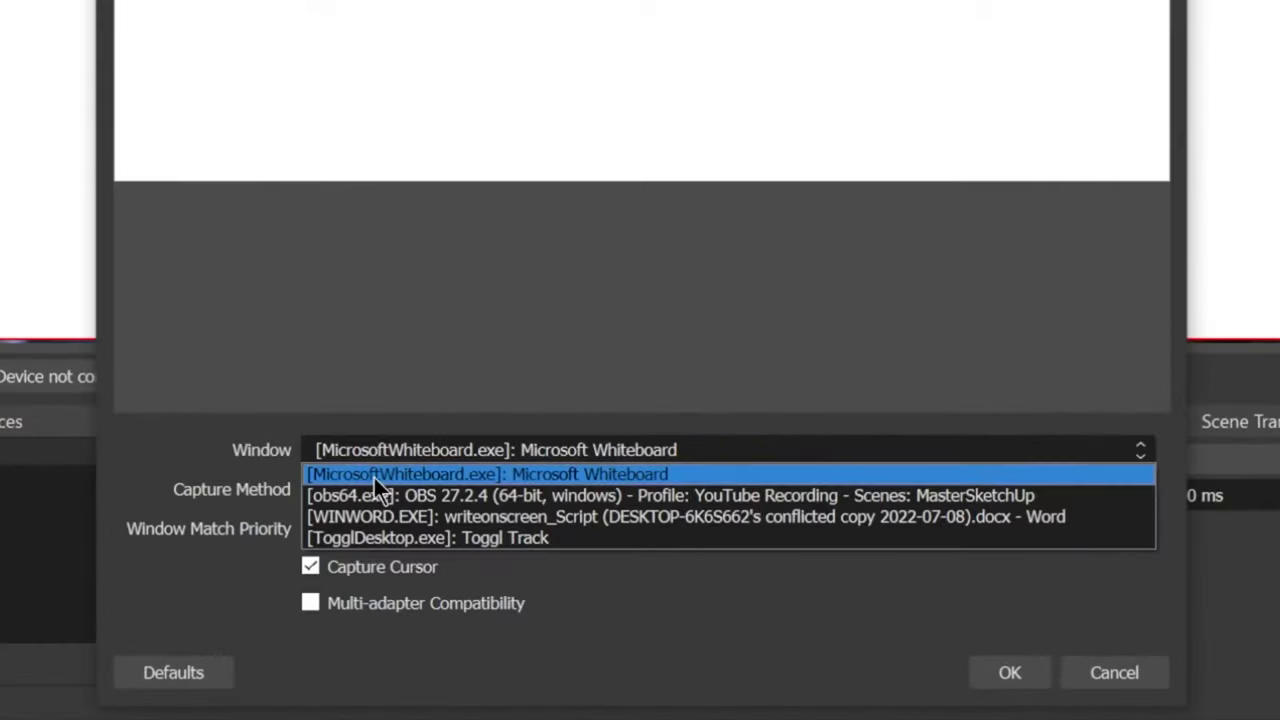
click(441, 474)
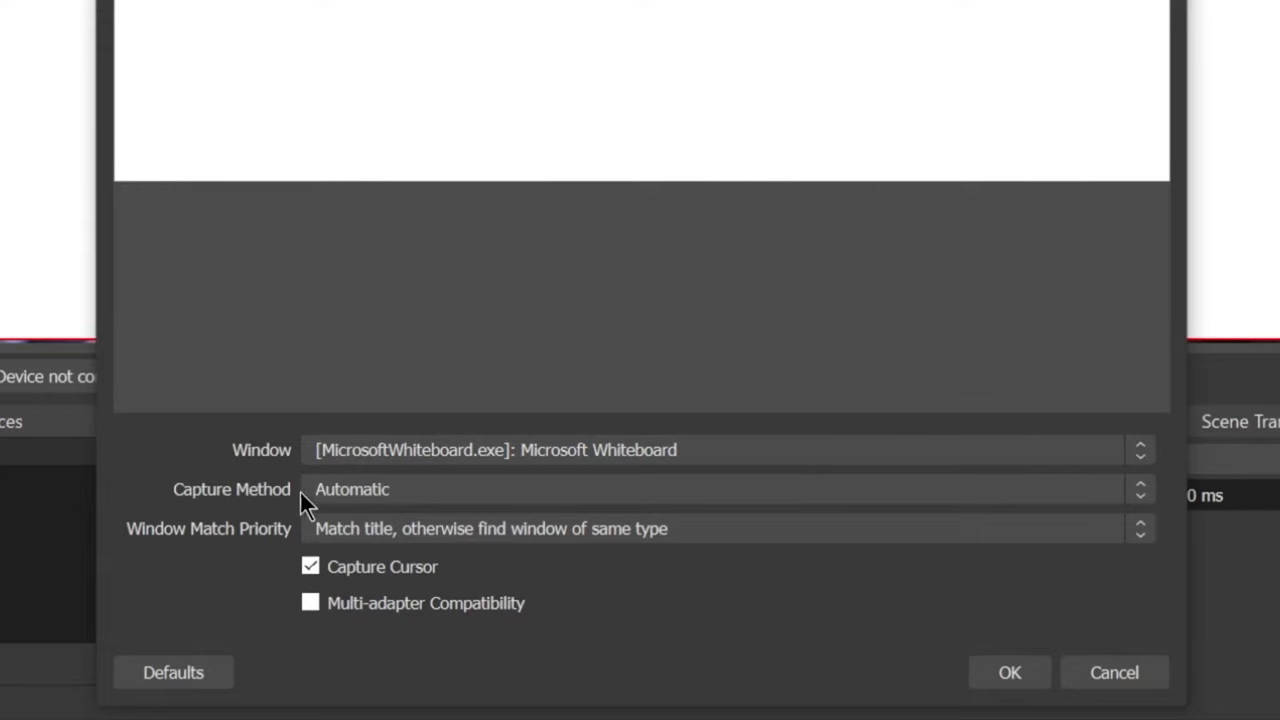
click(367, 498)
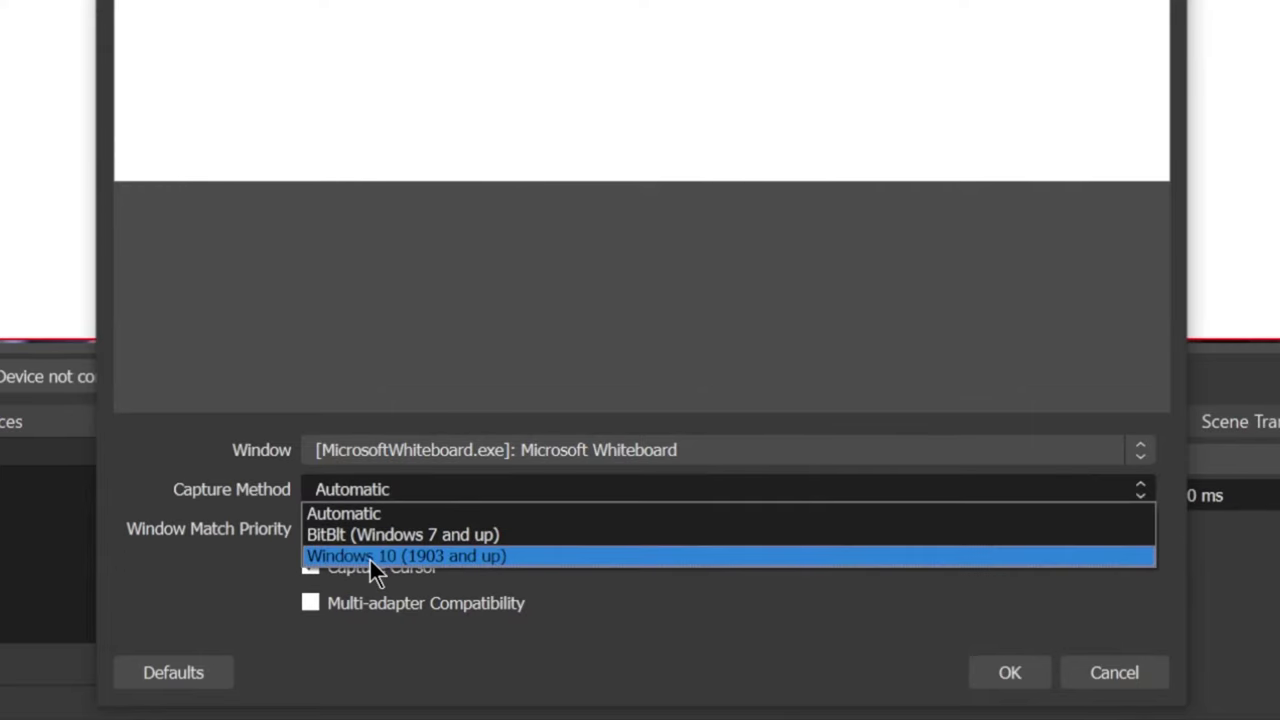
click(369, 557)
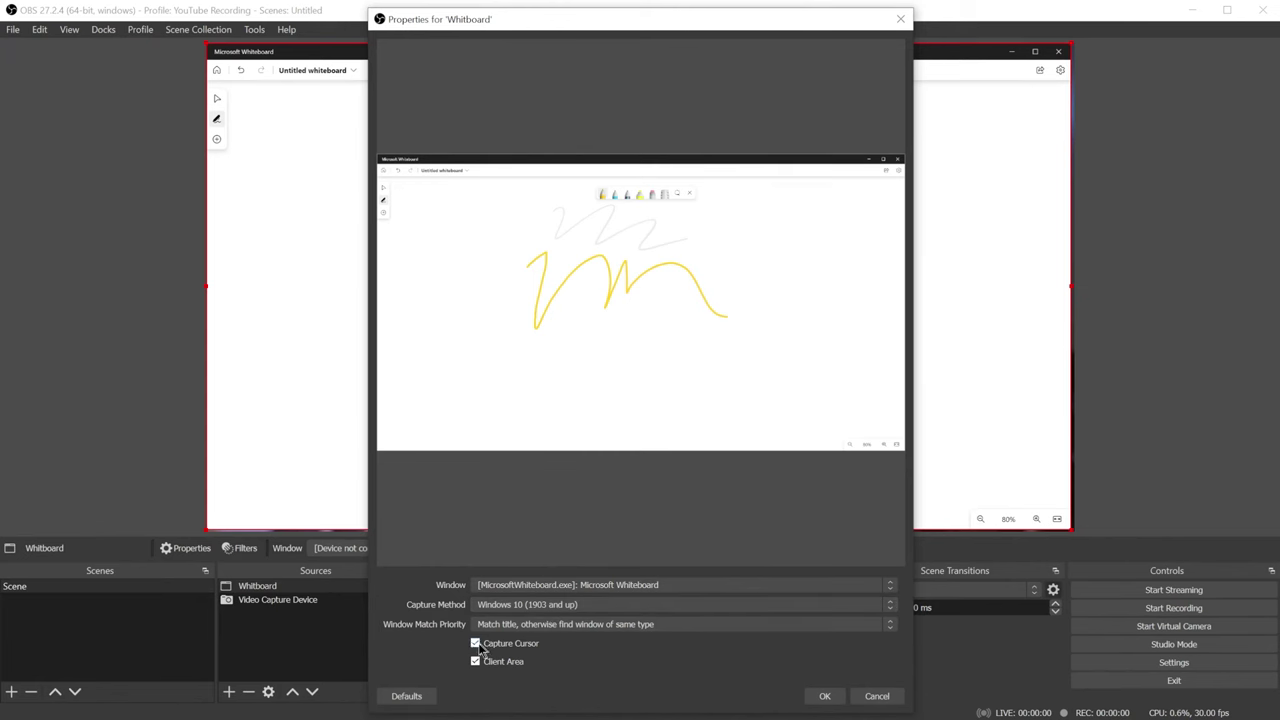
click(825, 697)
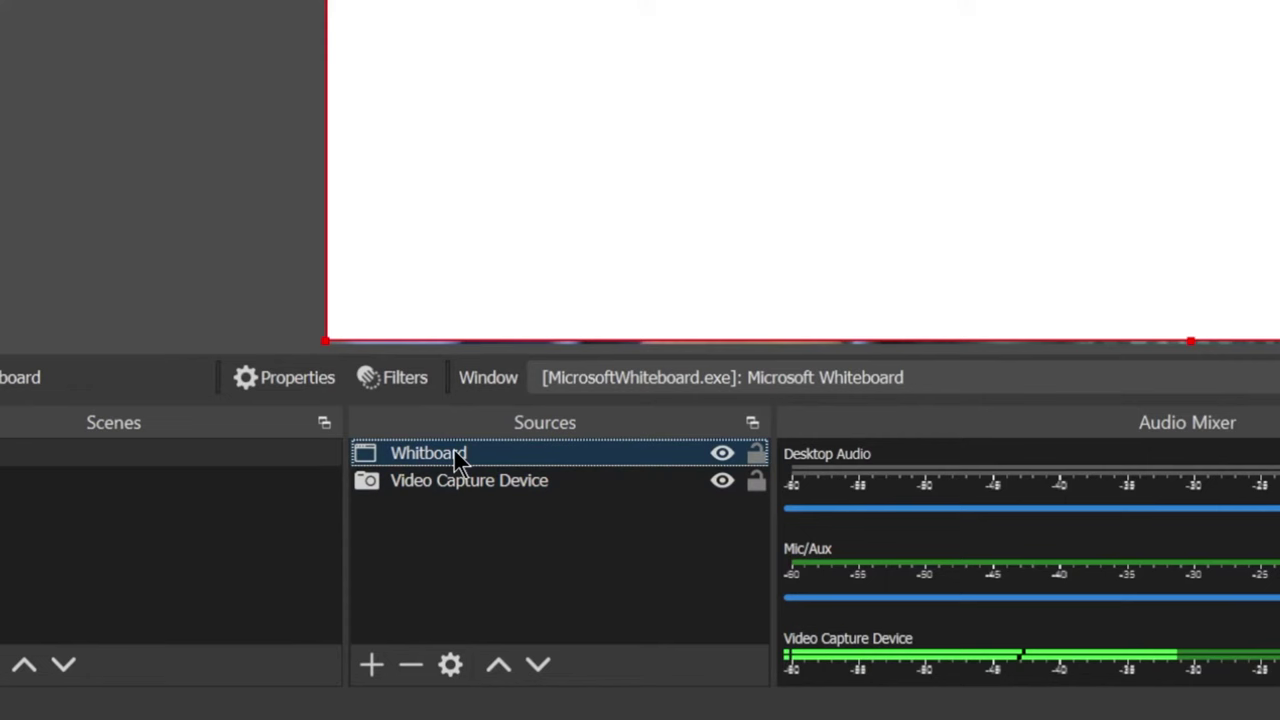
- Move the Whitboard source below the camera and back above it in Sources
drag(454, 452, 452, 491)
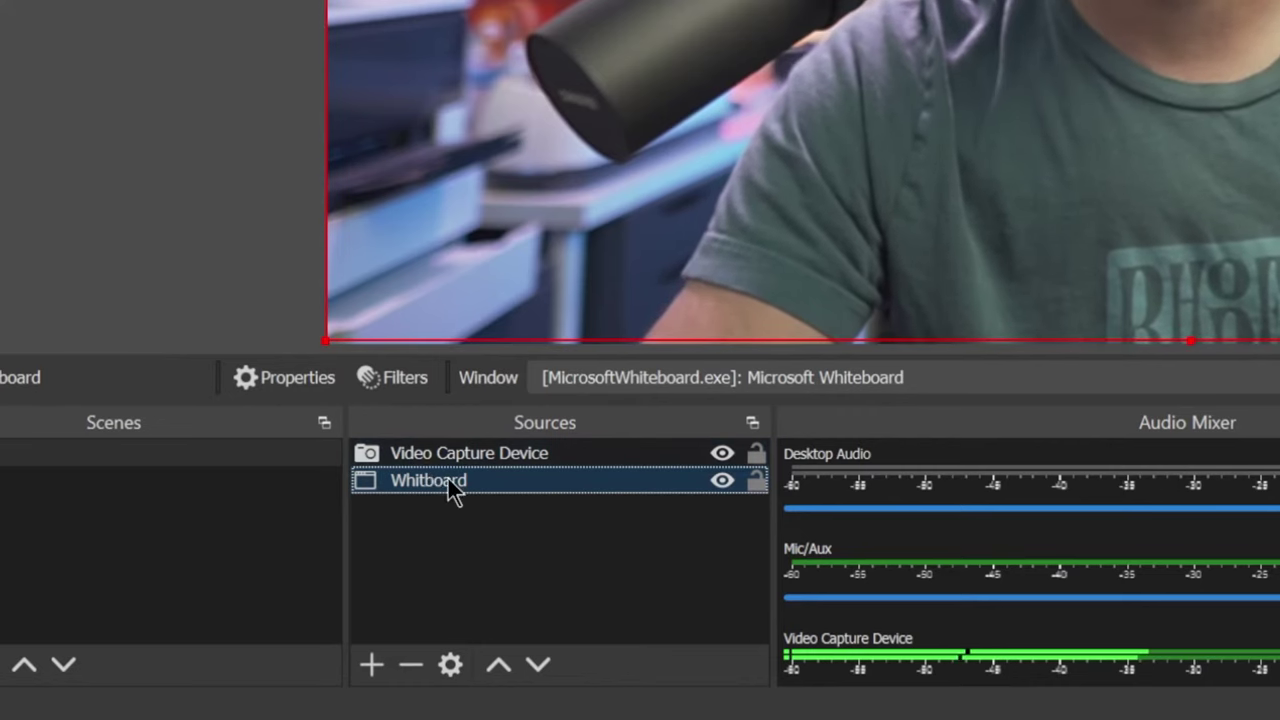
drag(452, 488, 474, 452)
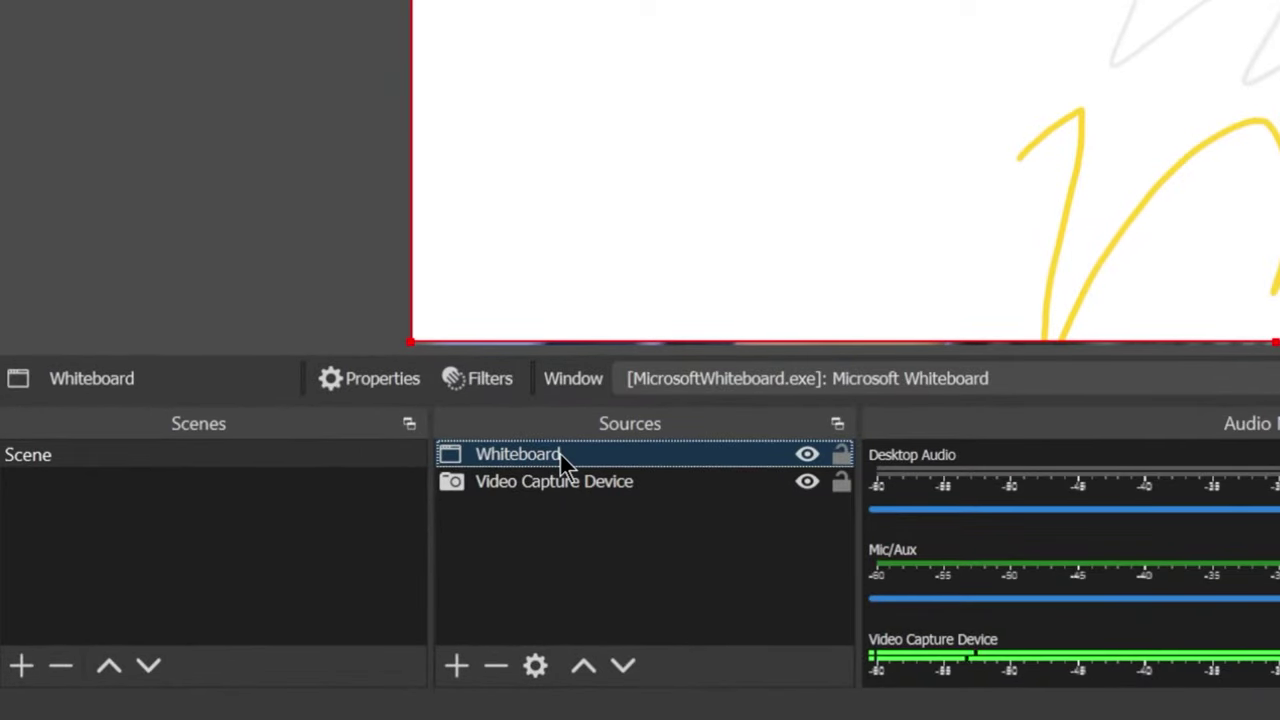
- Add a Color Key filter to the Whiteboard source
click(503, 375)
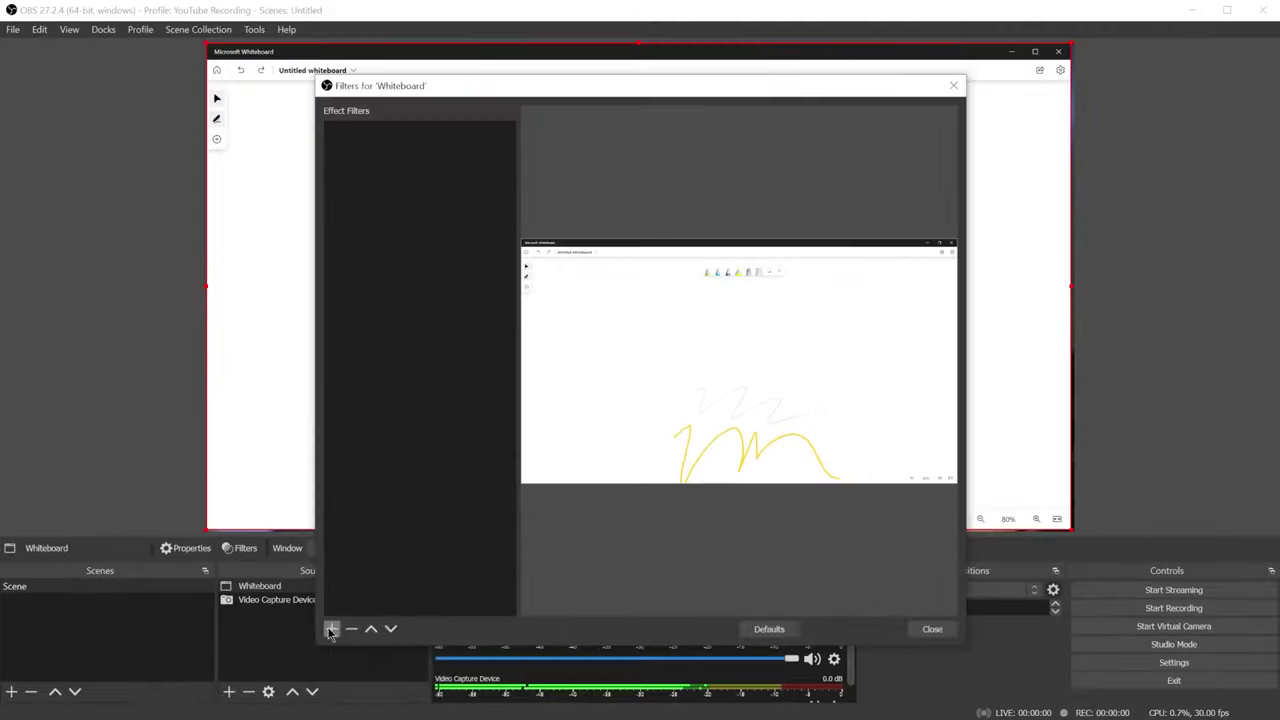
click(661, 540)
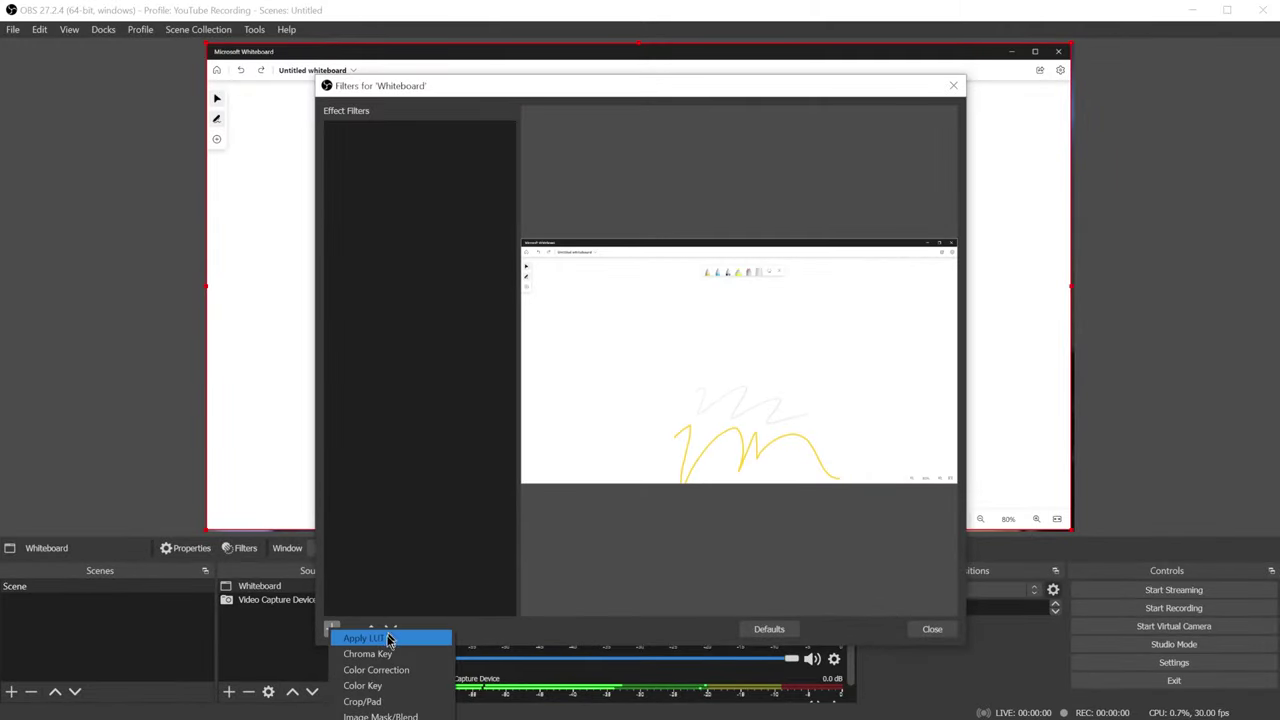
click(381, 688)
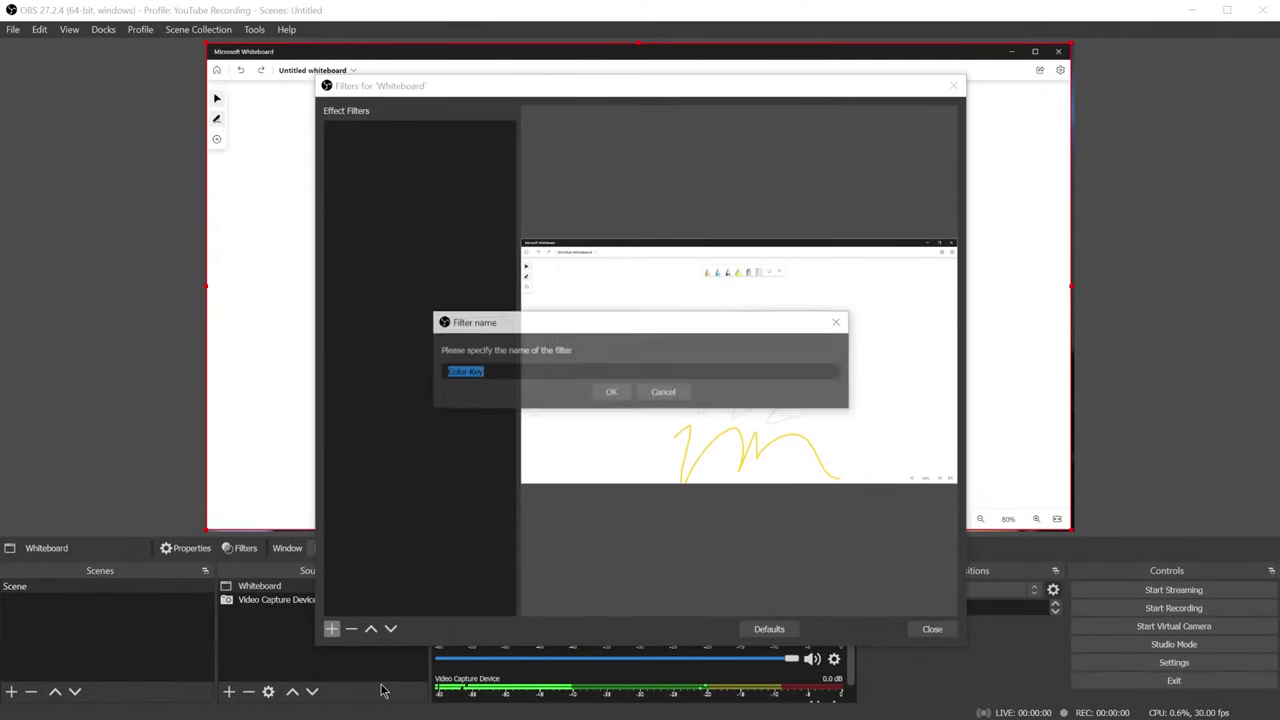
click(608, 394)
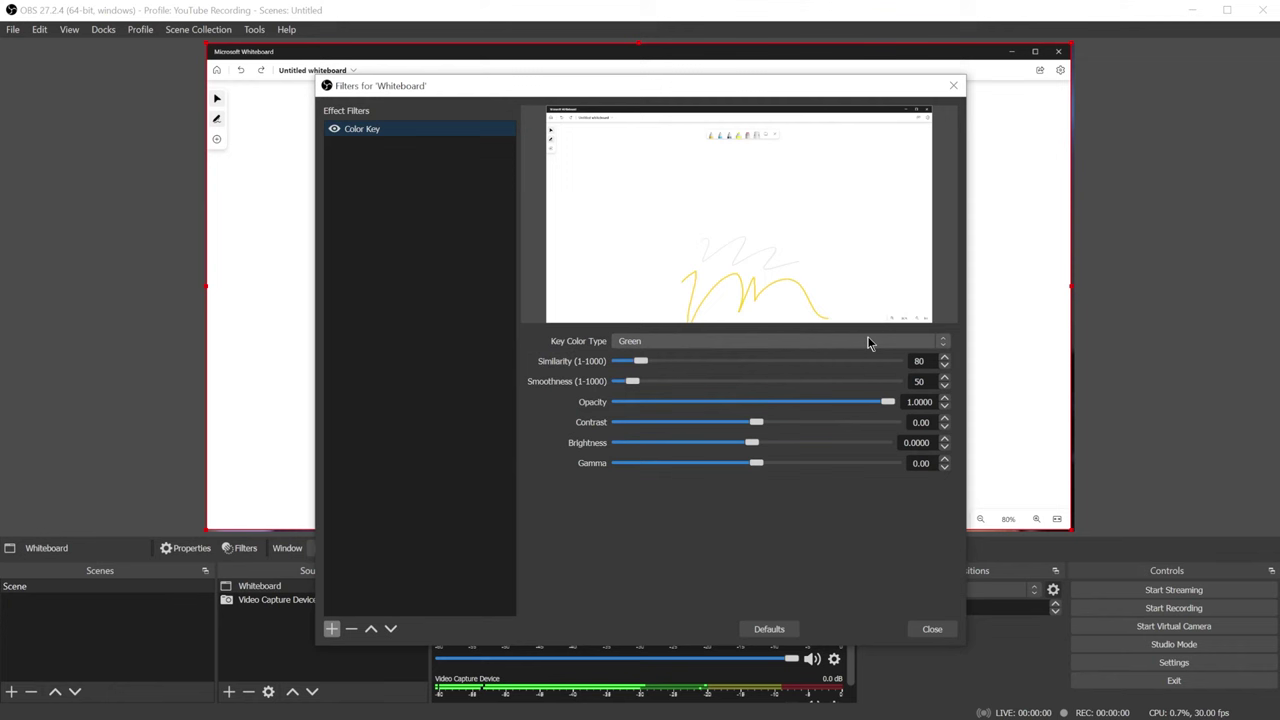
- Key out custom colour white #ffffff with similarity 168 and smoothness 238
click(709, 342)
click(714, 396)
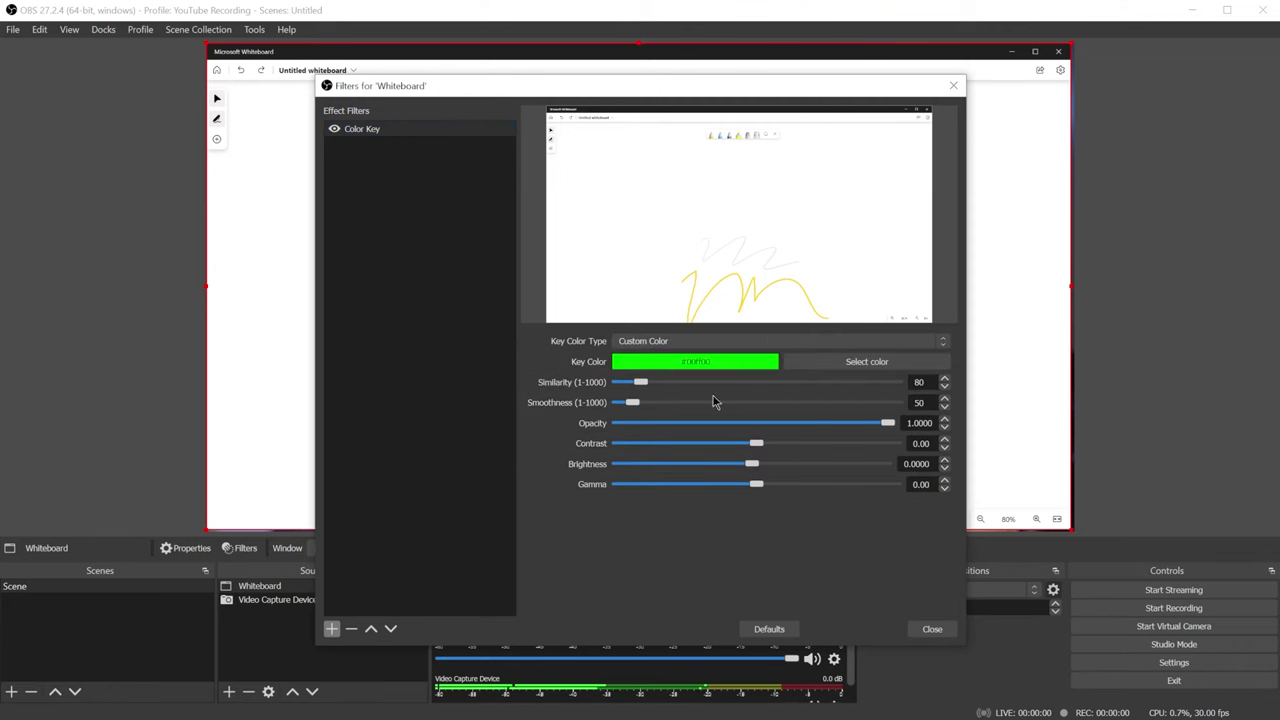
click(859, 364)
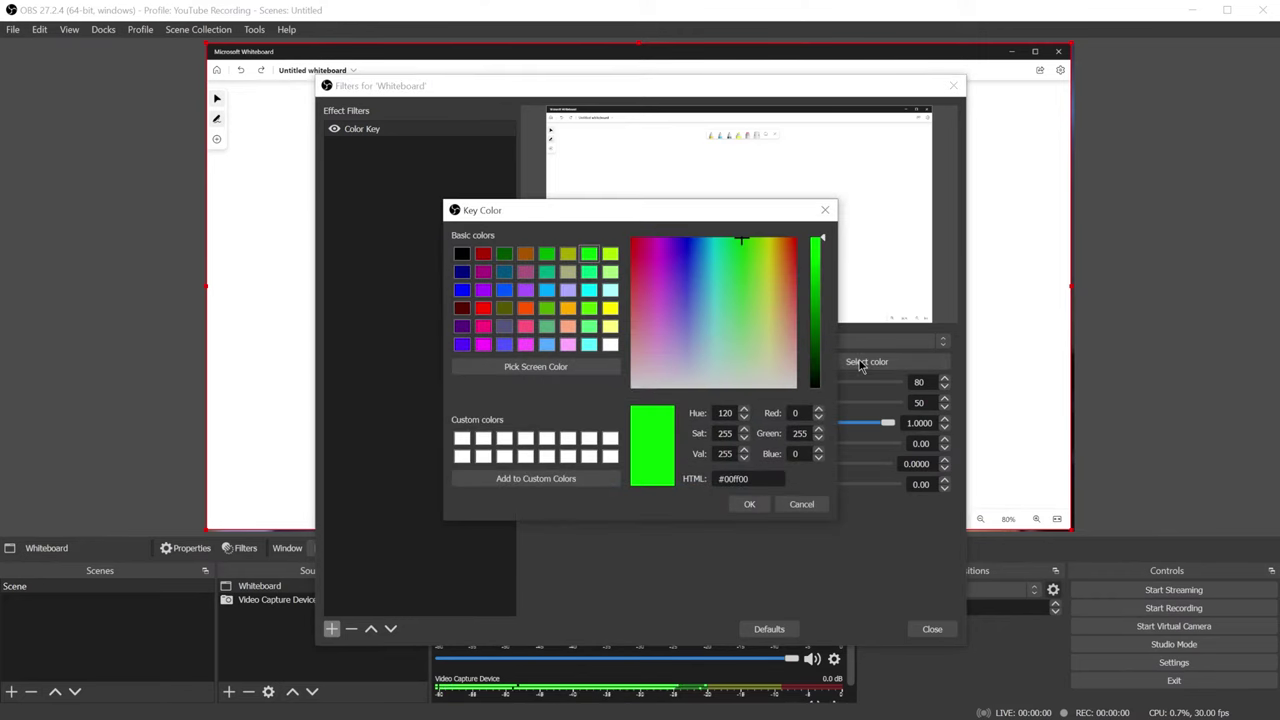
click(462, 440)
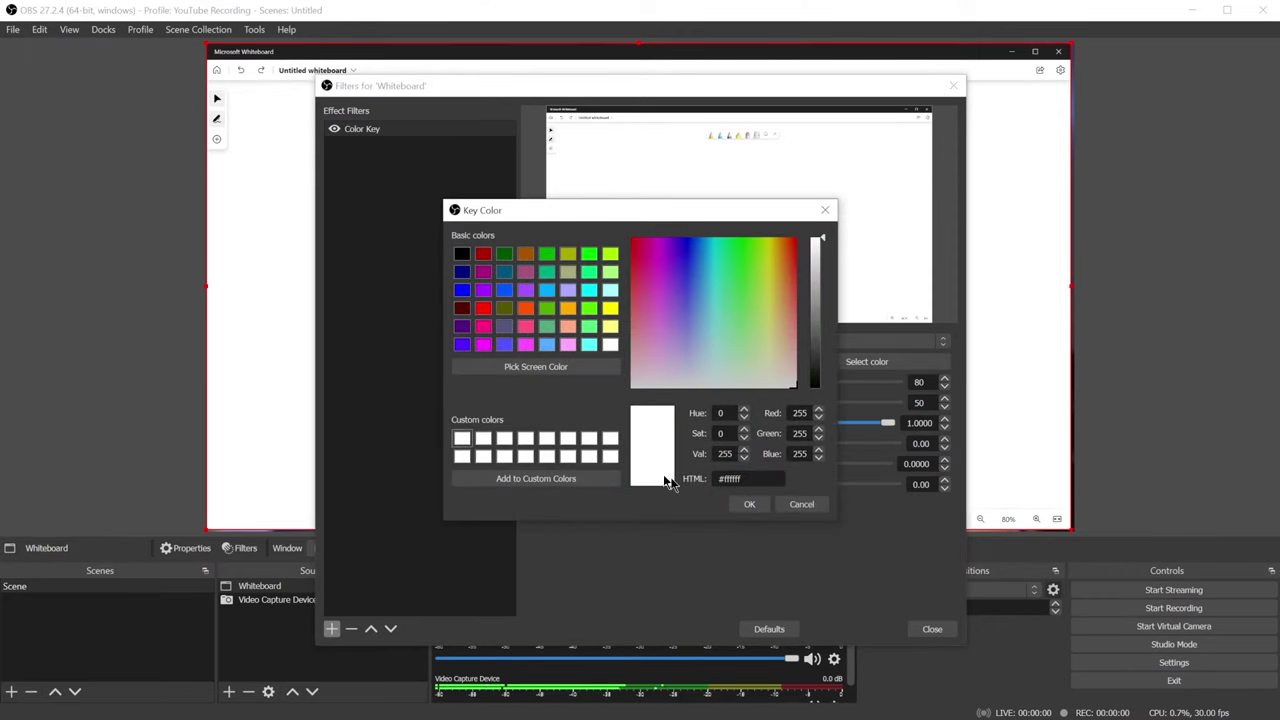
click(751, 505)
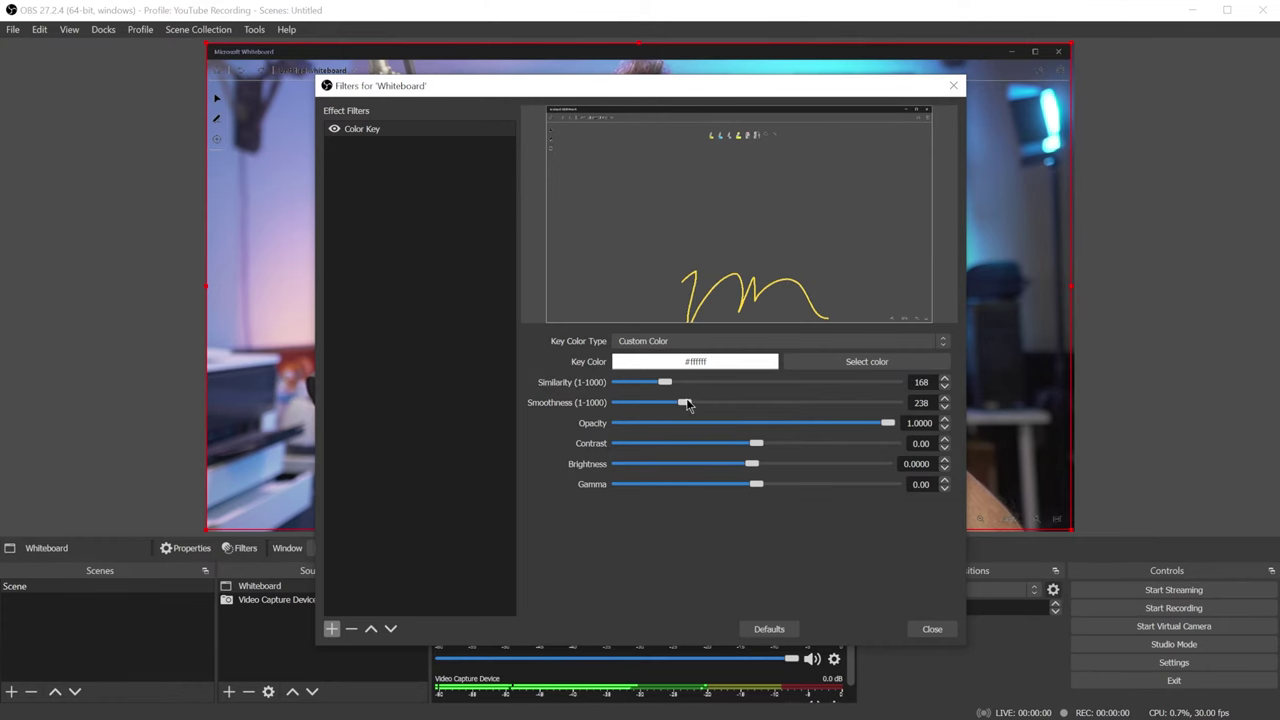
drag(688, 85, 353, 89)
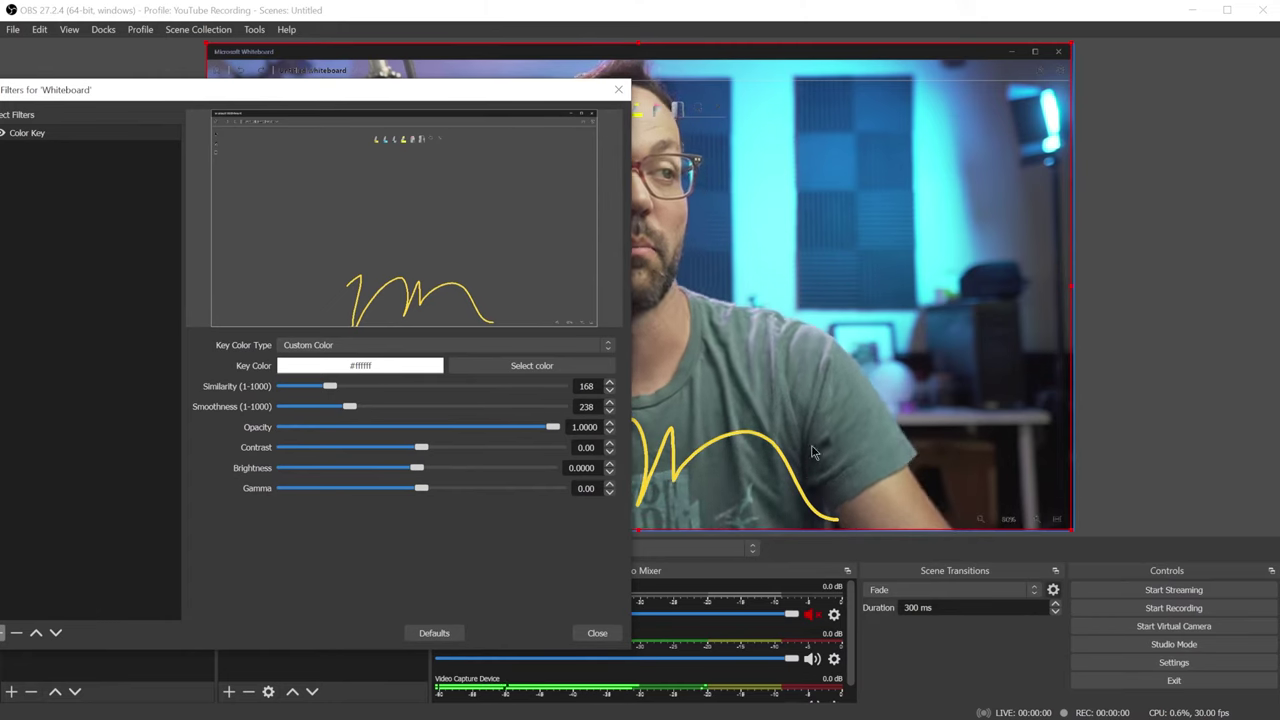
click(597, 633)
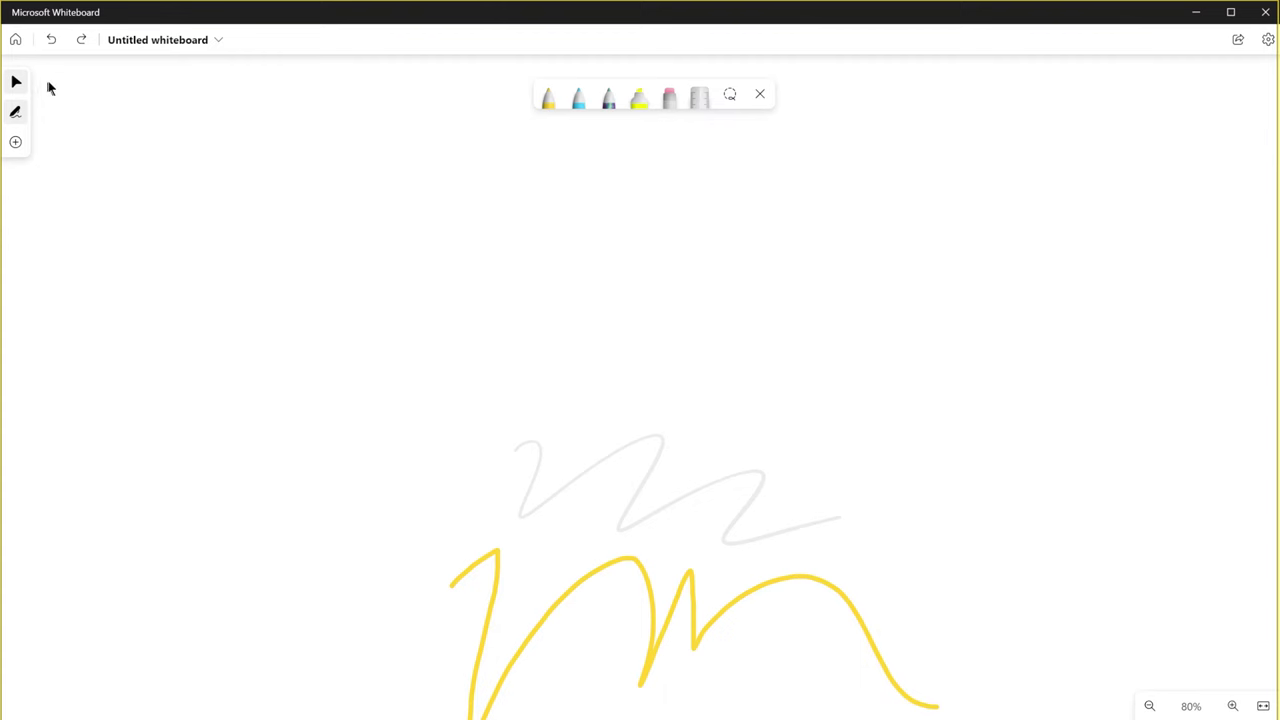
- Draw a rectangle shape near the board's top-left and nudge it up-left into place
click(15, 143)
click(68, 256)
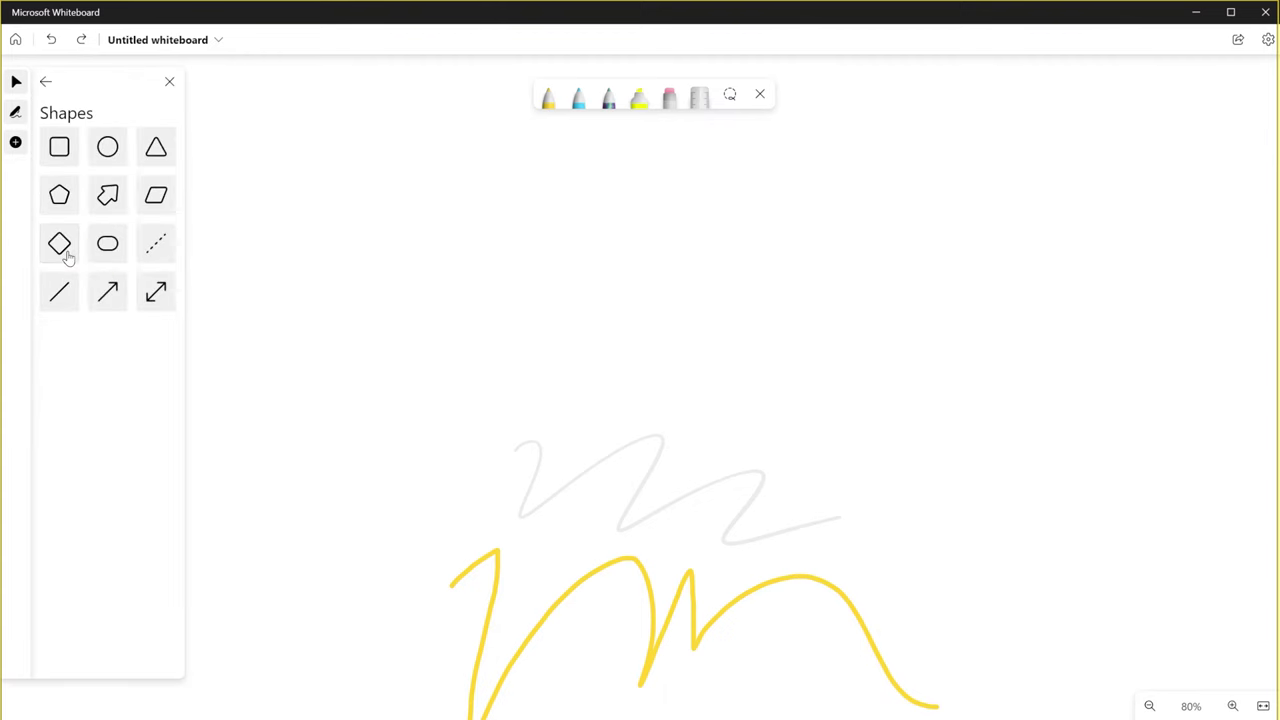
click(57, 161)
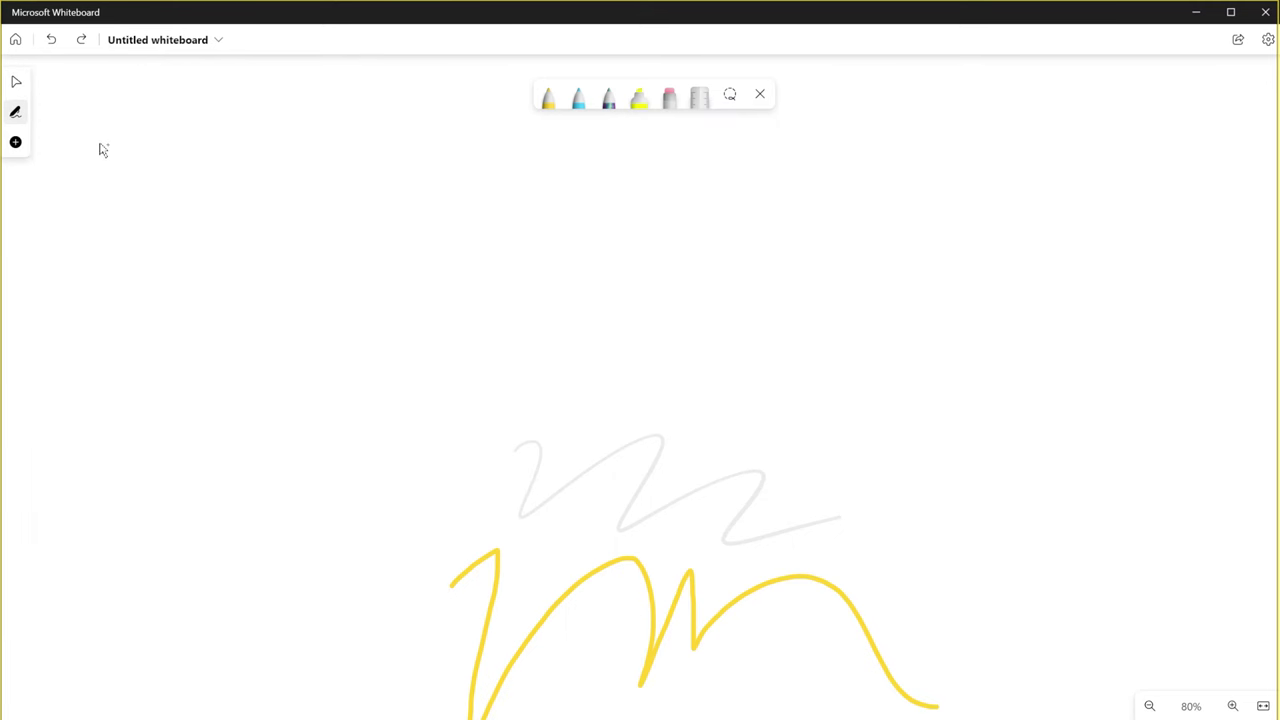
drag(101, 146, 436, 368)
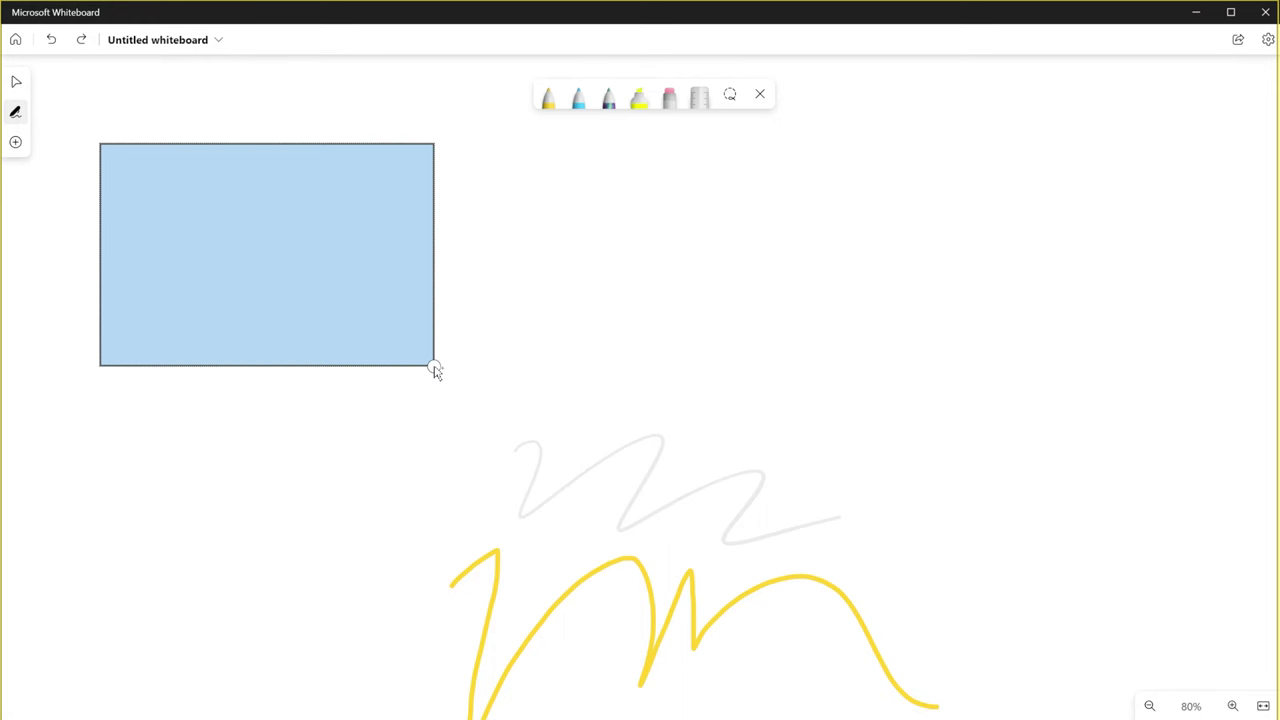
drag(130, 168, 94, 152)
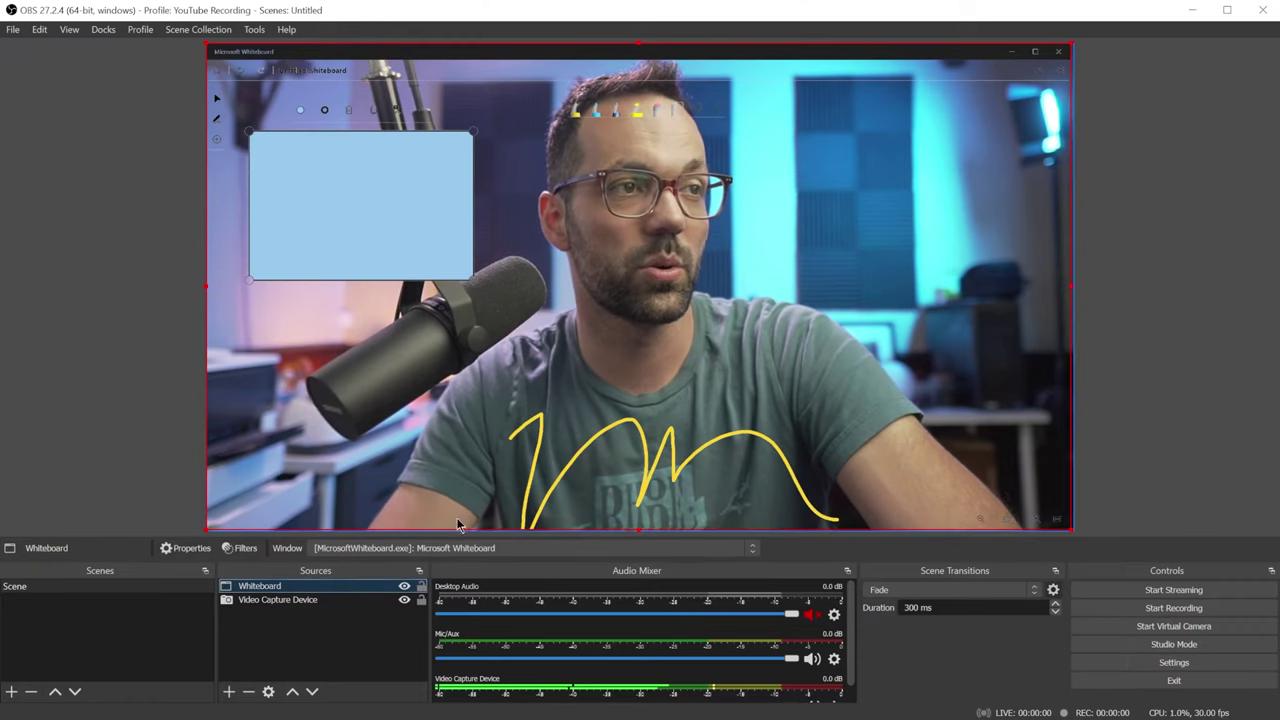
- Shift the whiteboard capture up-left and enlarge it until the rectangle meets the canvas corner
drag(433, 249, 388, 159)
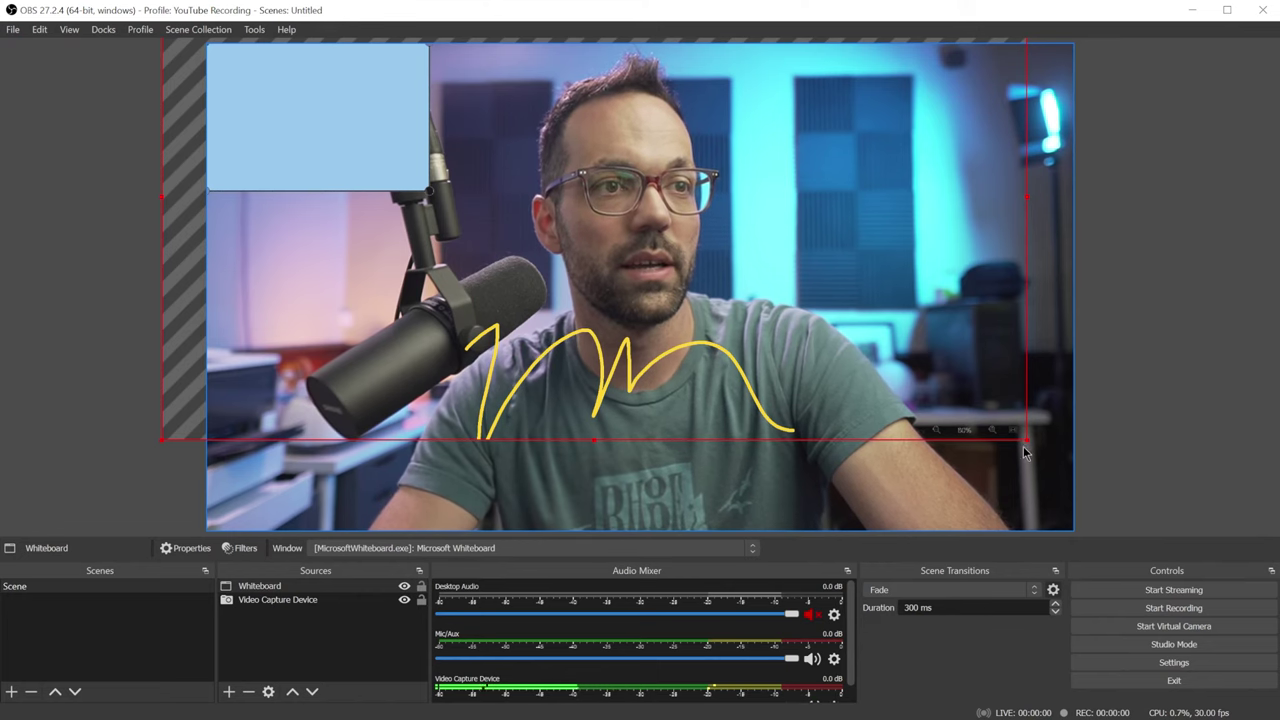
drag(1027, 440, 1041, 465)
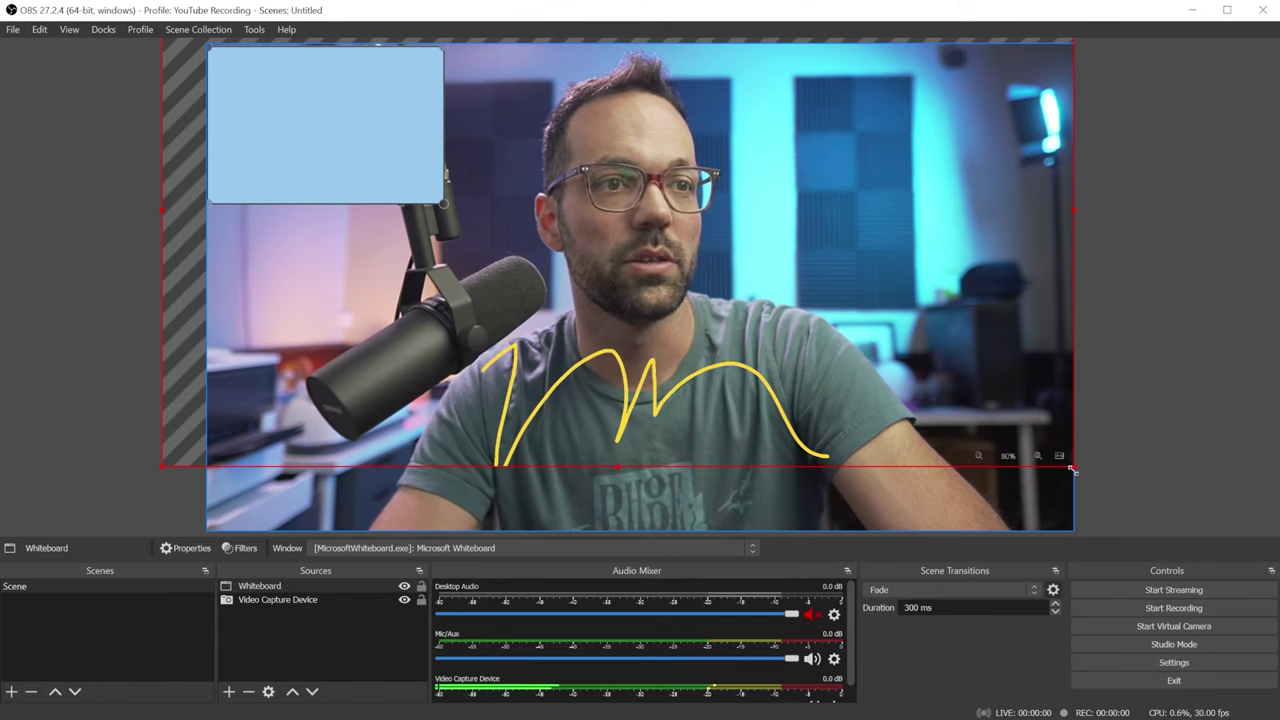
drag(1072, 469, 1131, 541)
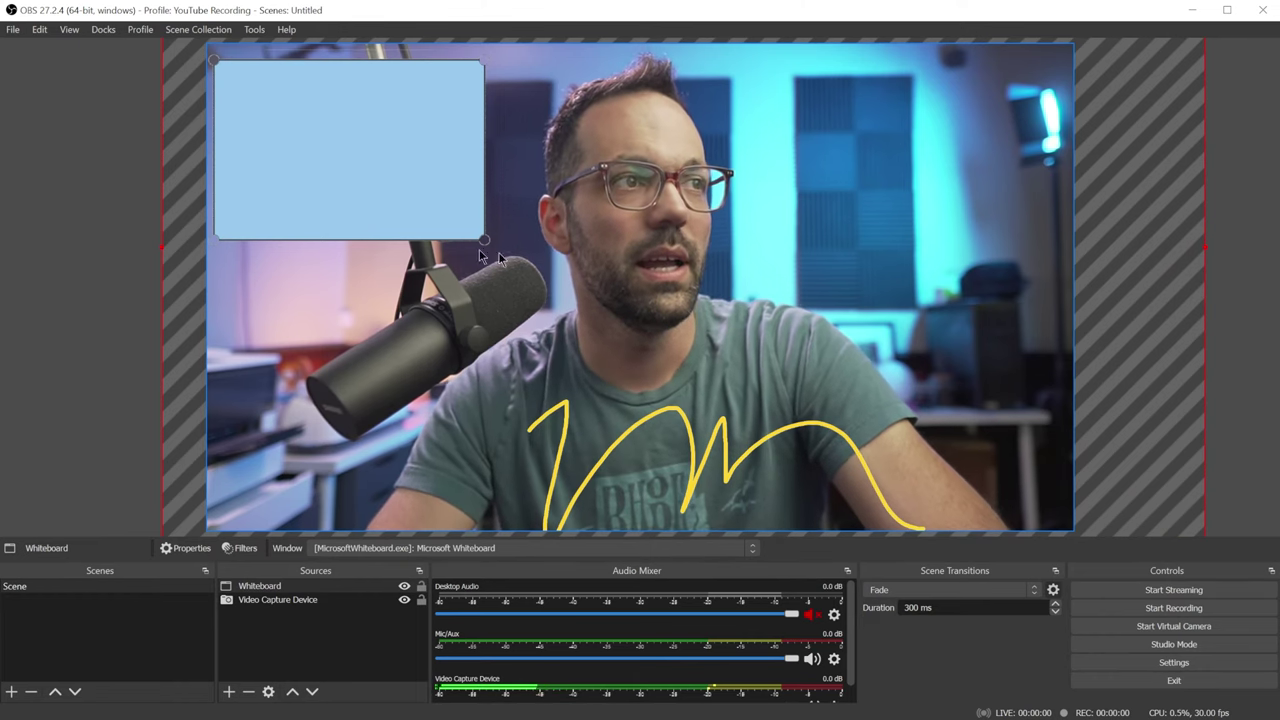
drag(437, 171, 430, 148)
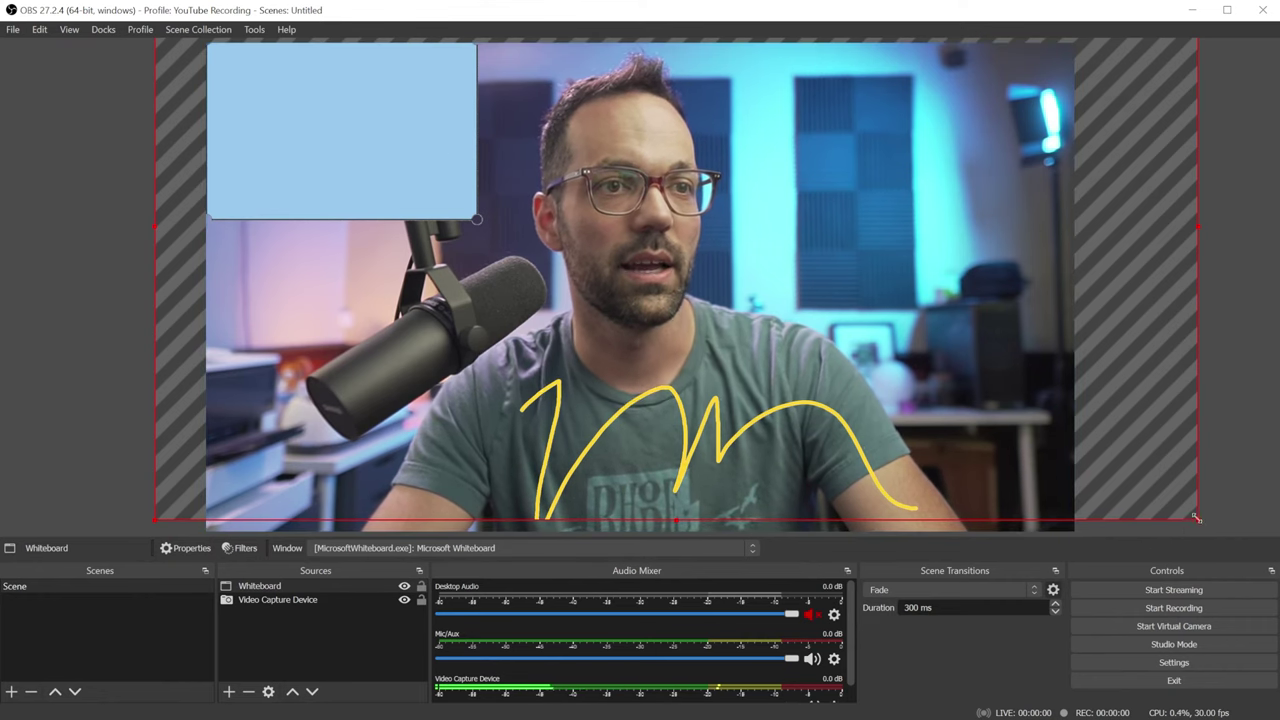
drag(1196, 518, 1234, 536)
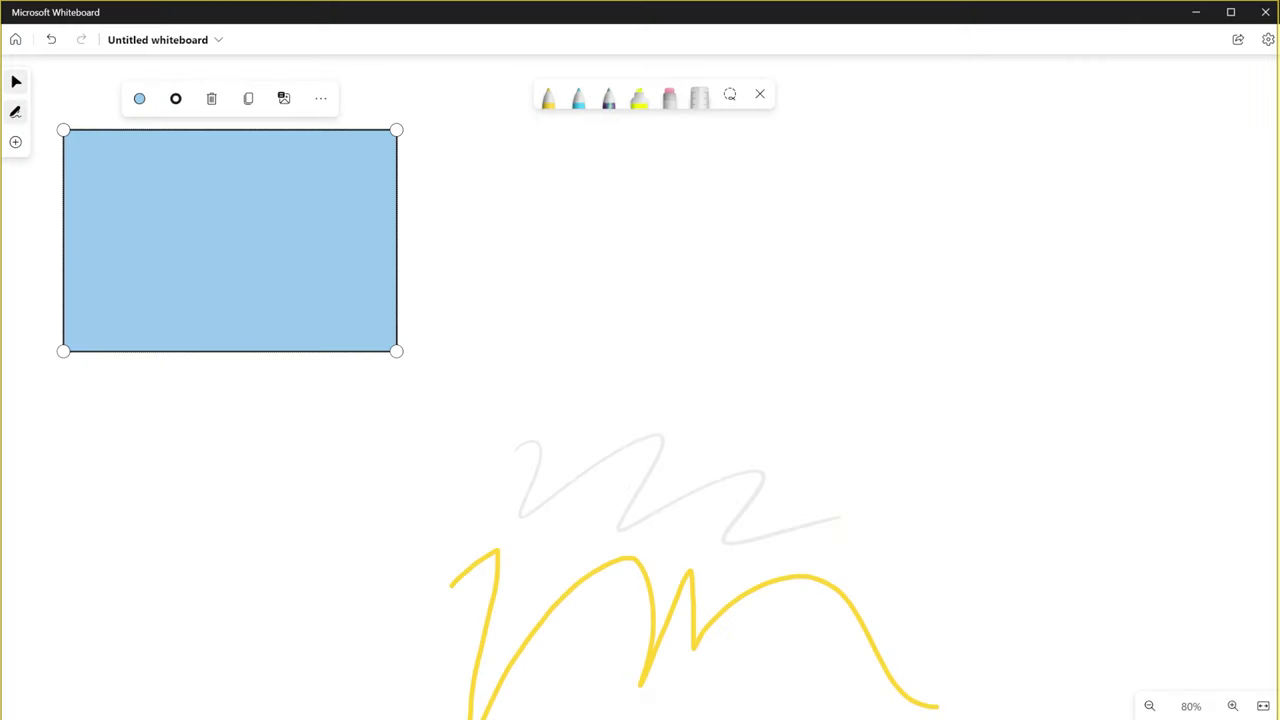
- Stretch the blue Whiteboard rectangle, lowering its bottom edge until it covers the OBS canvas
drag(396, 350, 1118, 678)
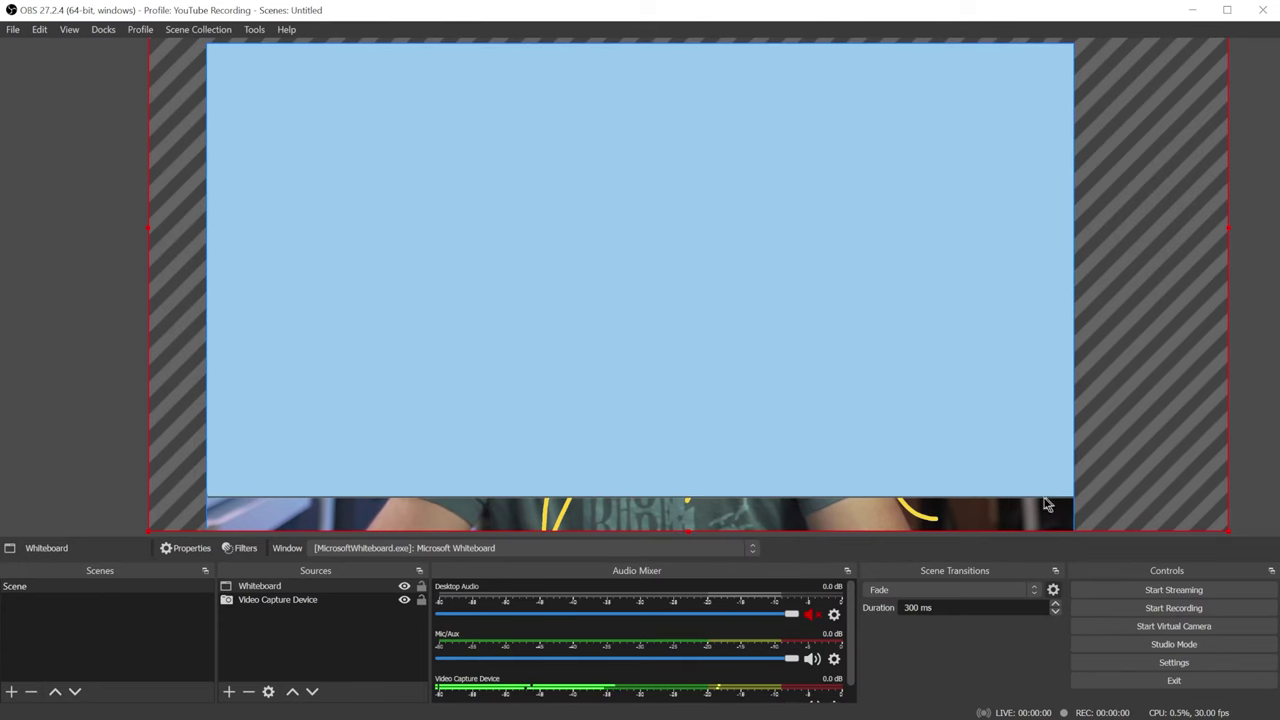
key(alt+Tab)
drag(556, 683, 569, 719)
key(alt+Tab)
key(alt+Tab)
key(alt+Tab)
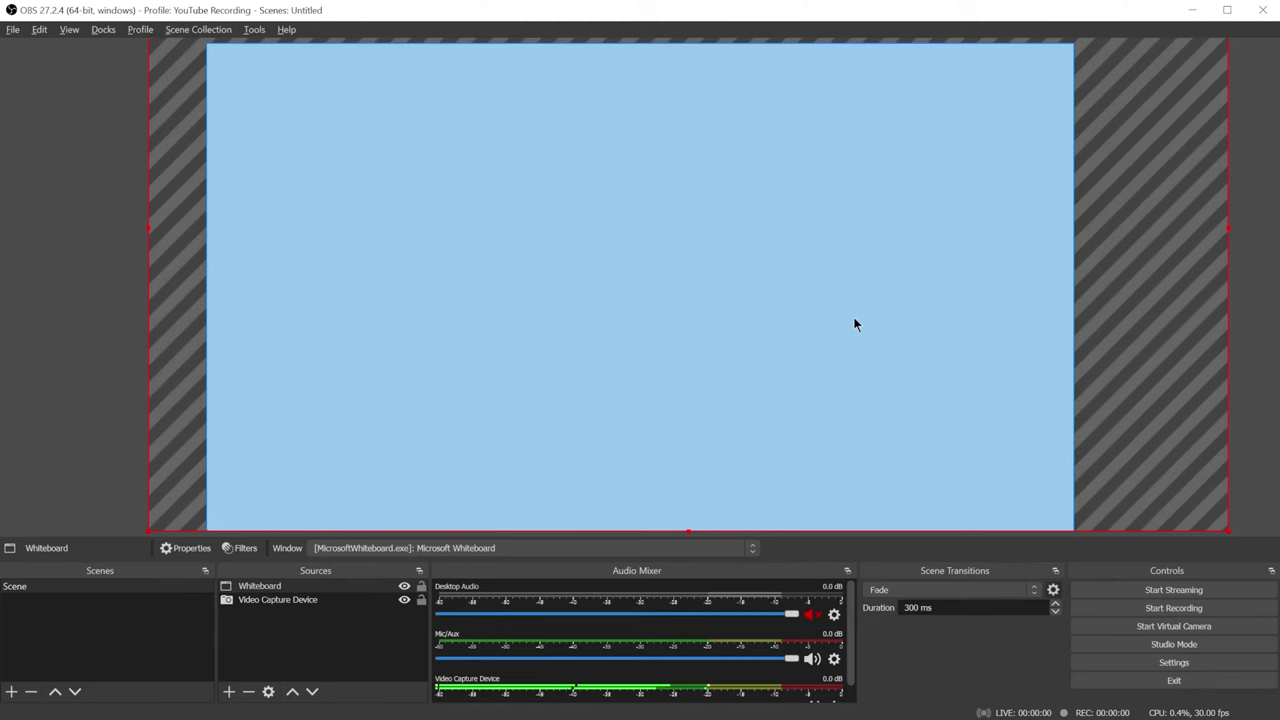
key(alt+Tab)
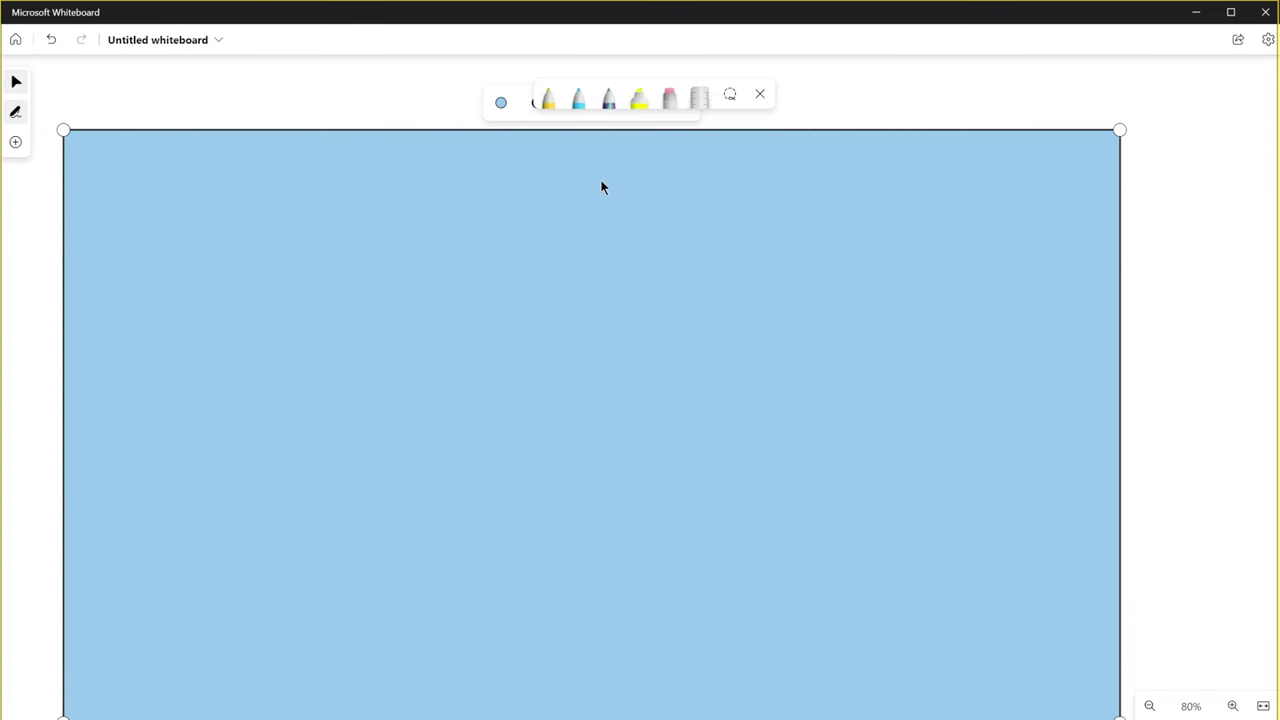
- Set the large rectangle to no fill, deselect it, and return to OBS
click(500, 105)
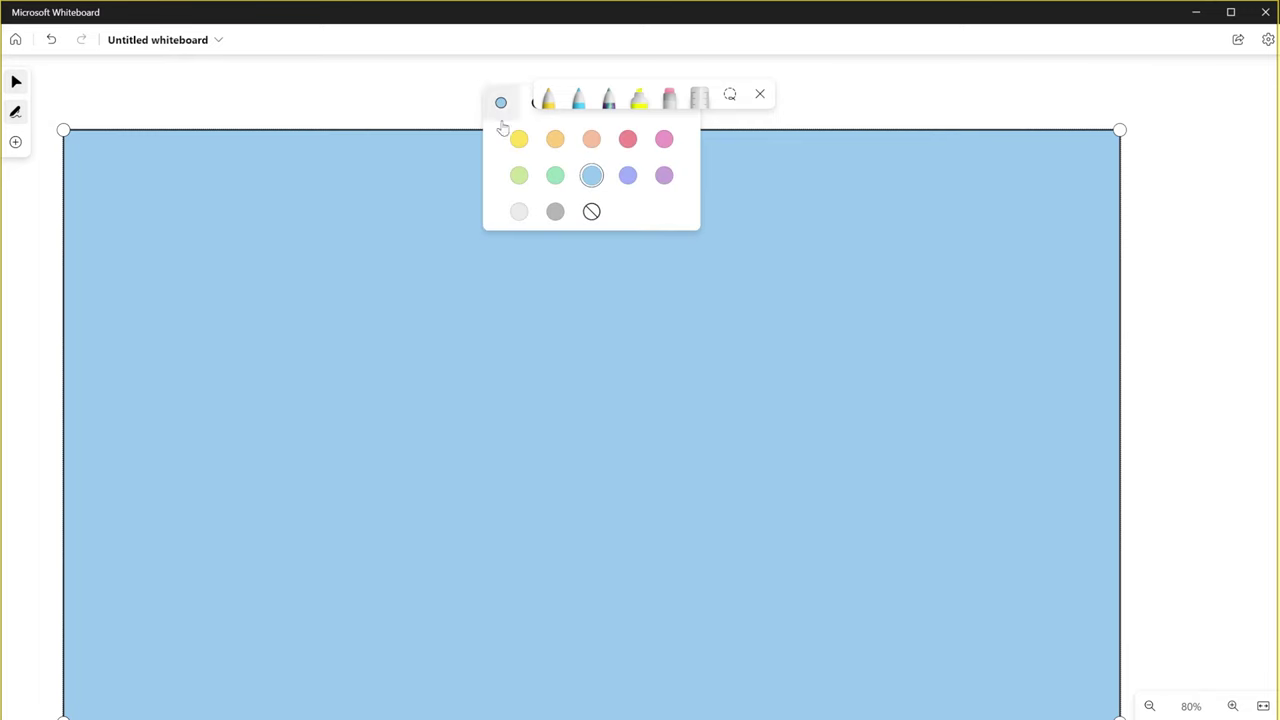
click(591, 212)
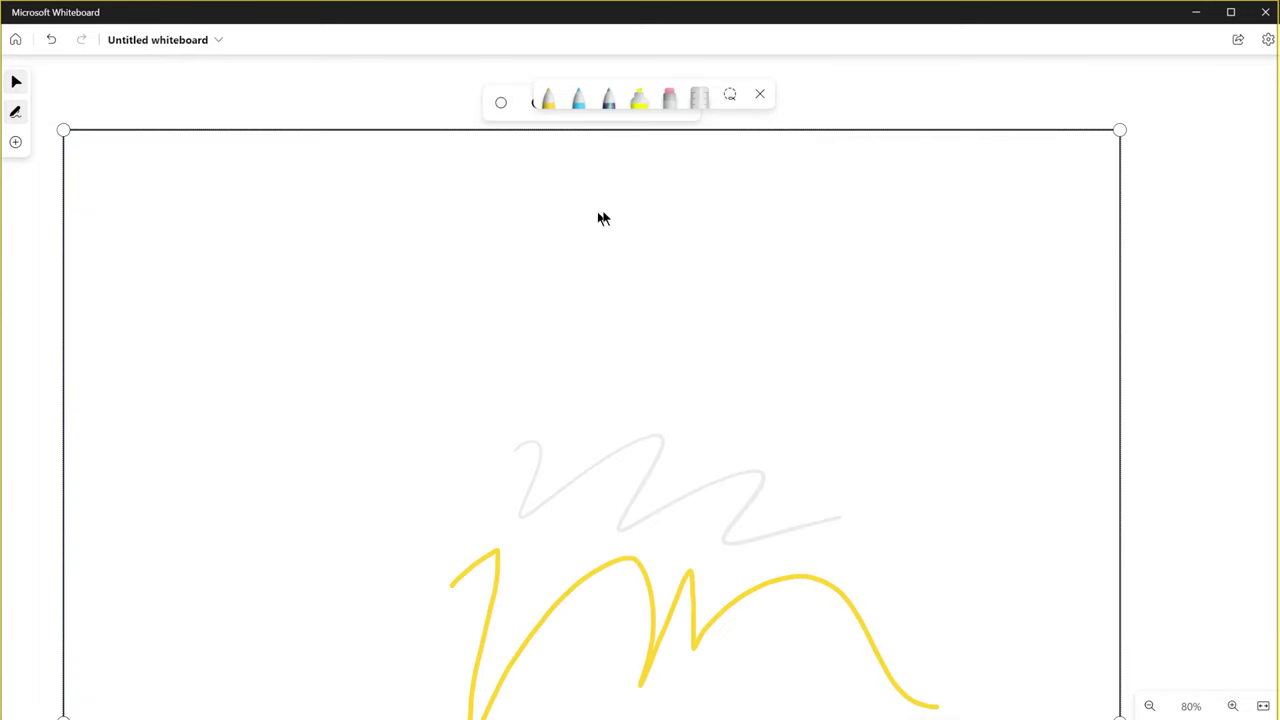
click(1189, 289)
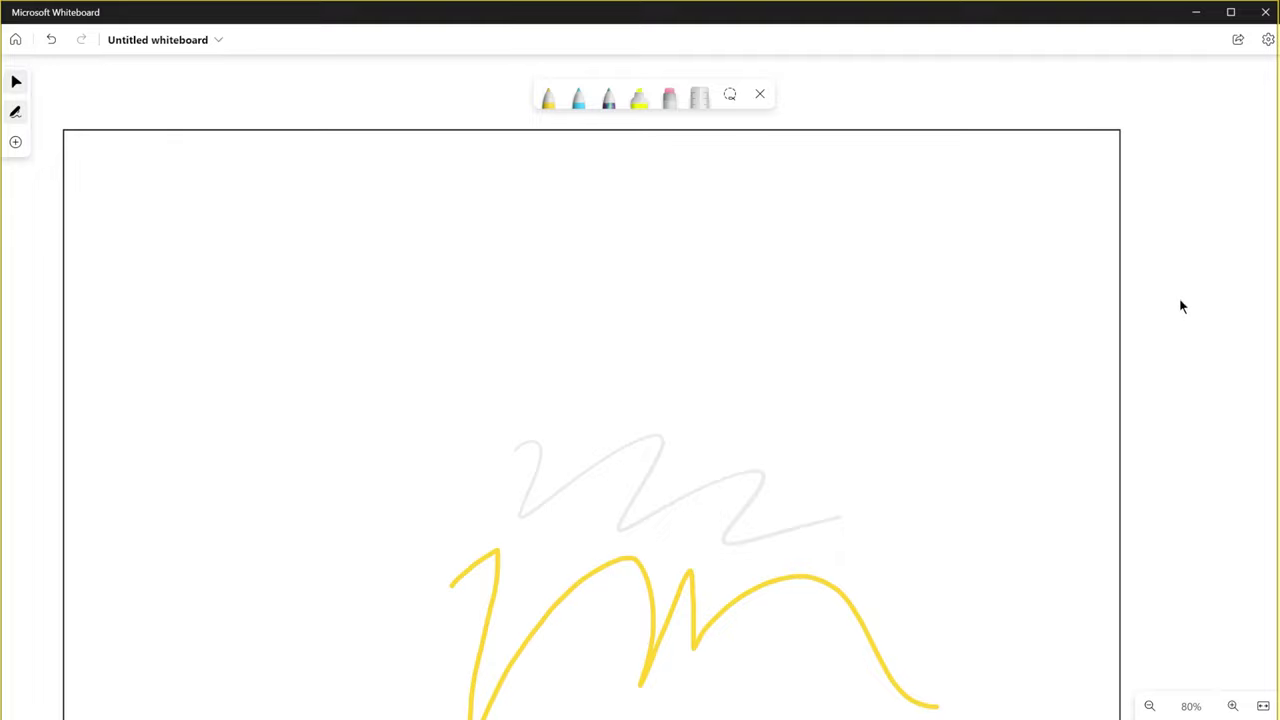
key(alt+Tab)
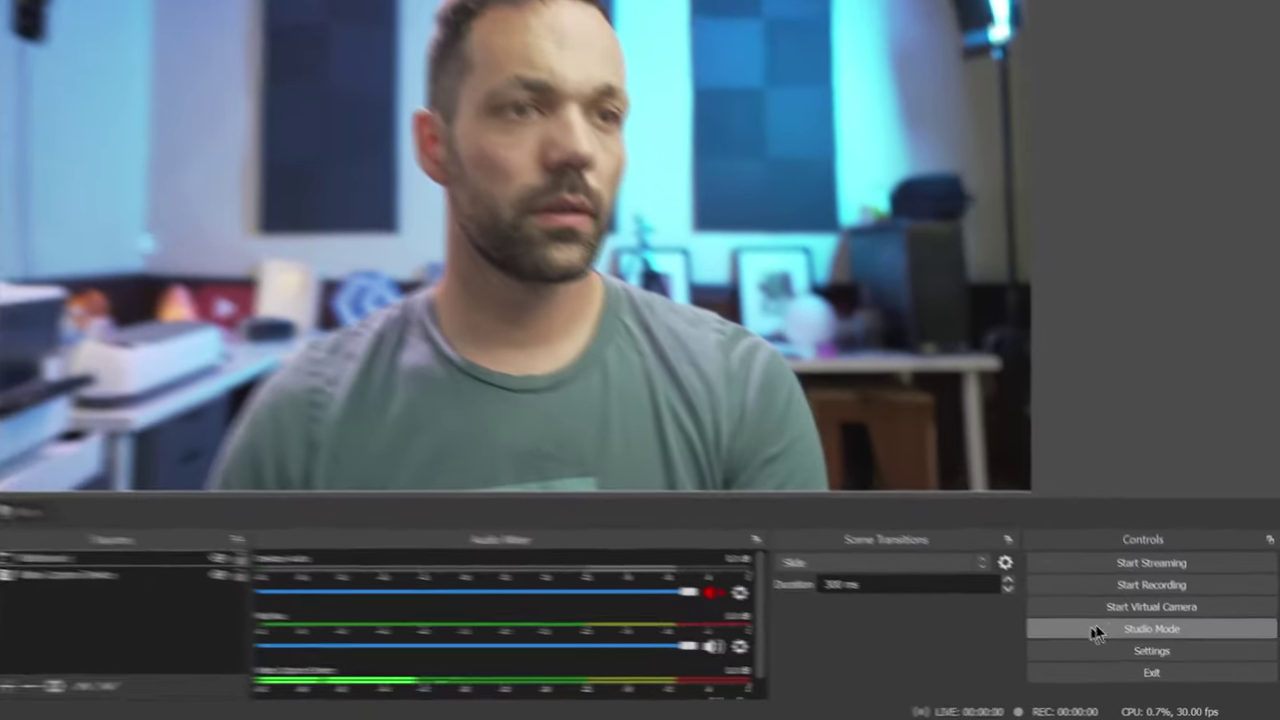
- Start the OBS virtual camera and bring up the meeting app's camera choices
click(1210, 606)
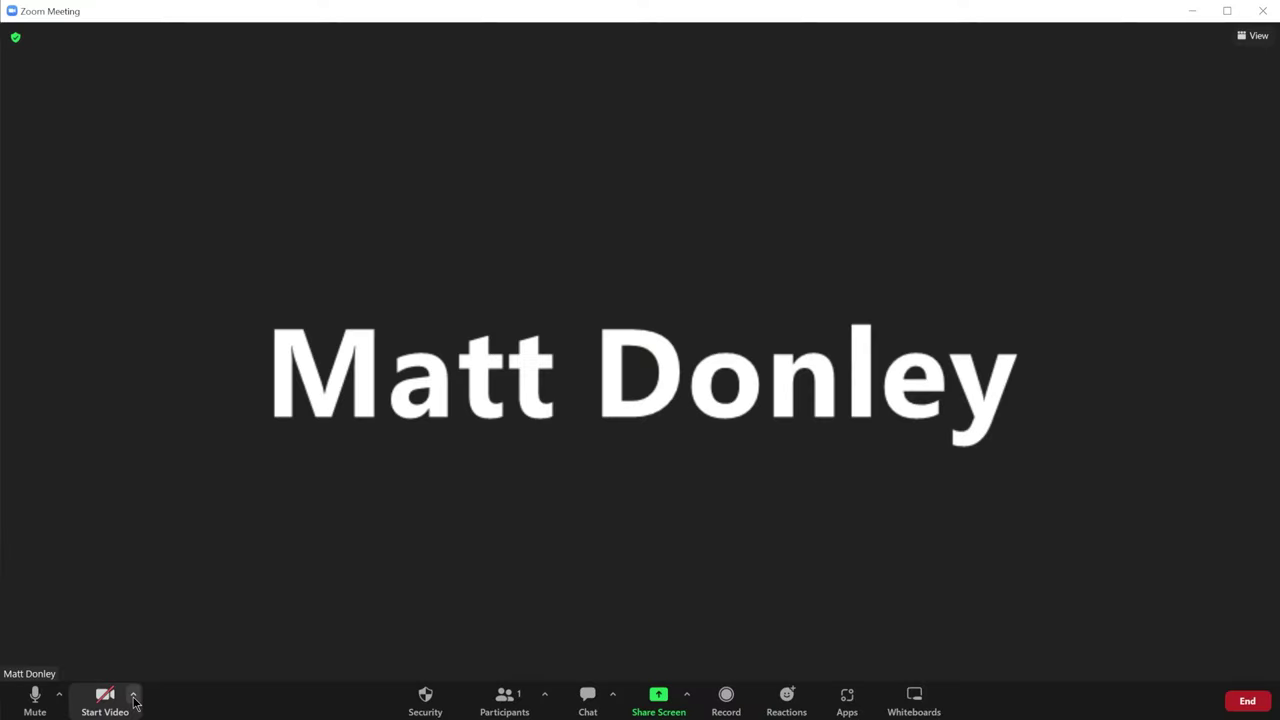
click(134, 697)
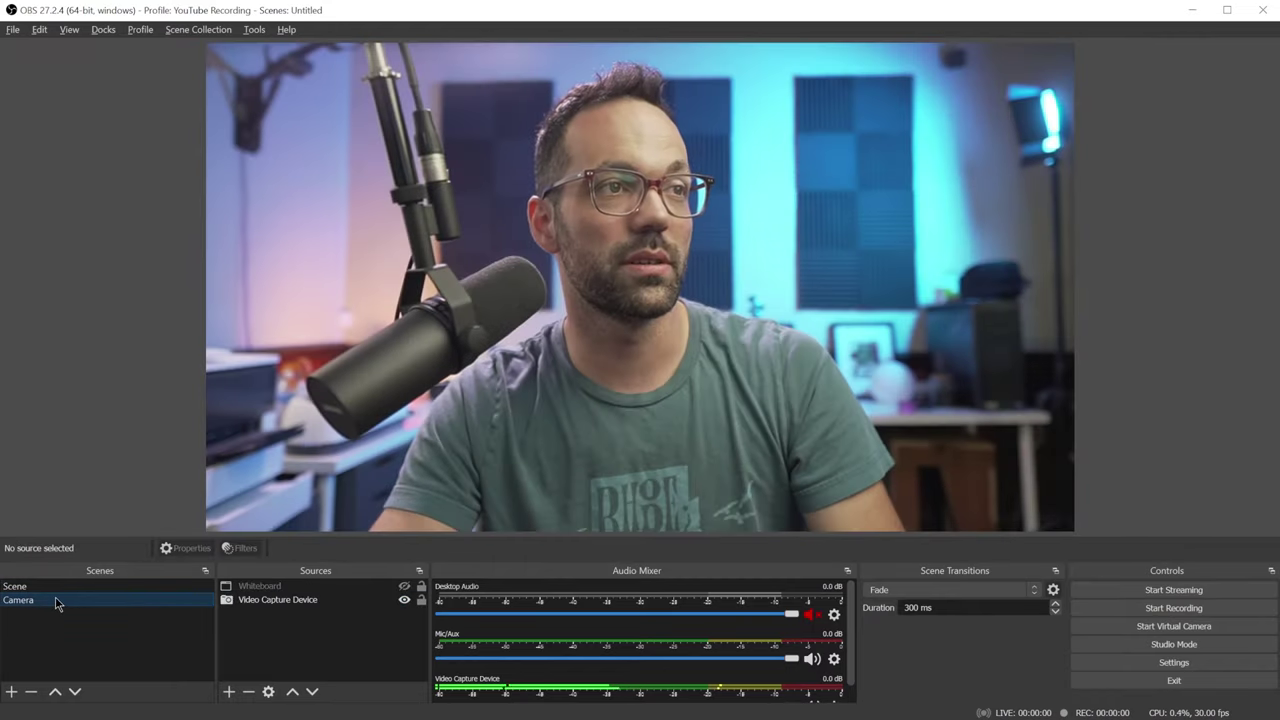
click(57, 590)
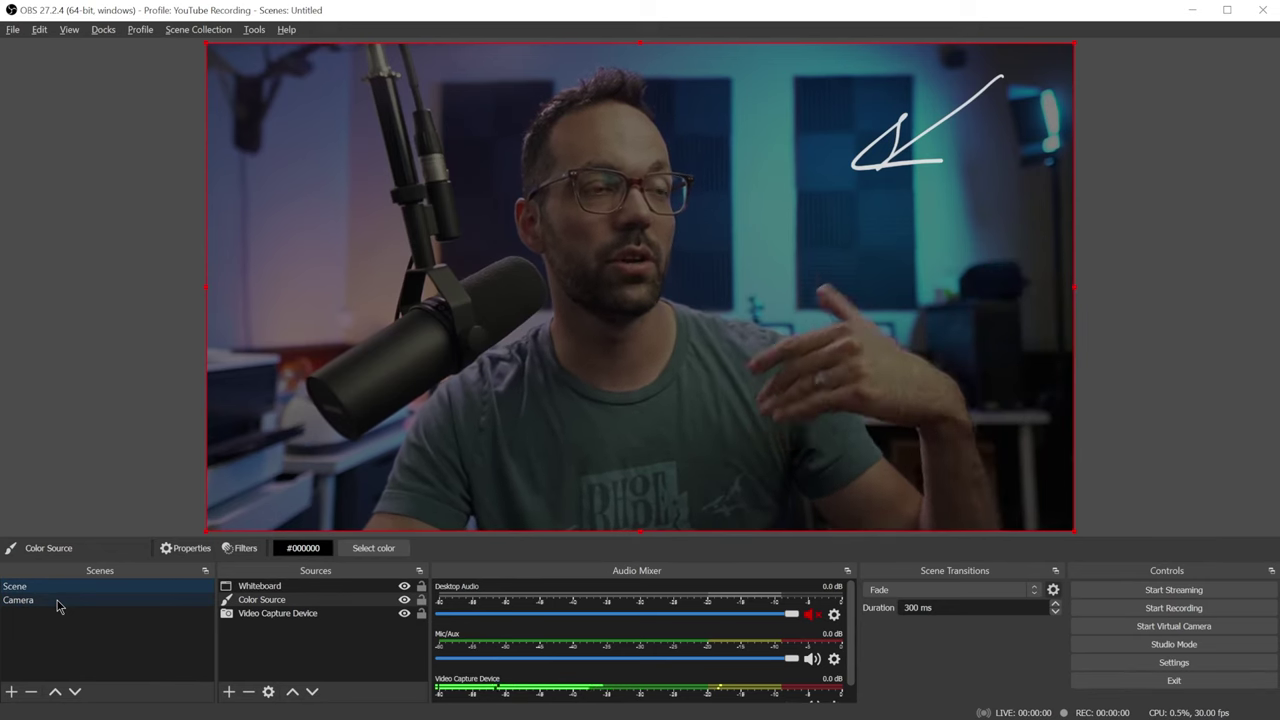
click(57, 603)
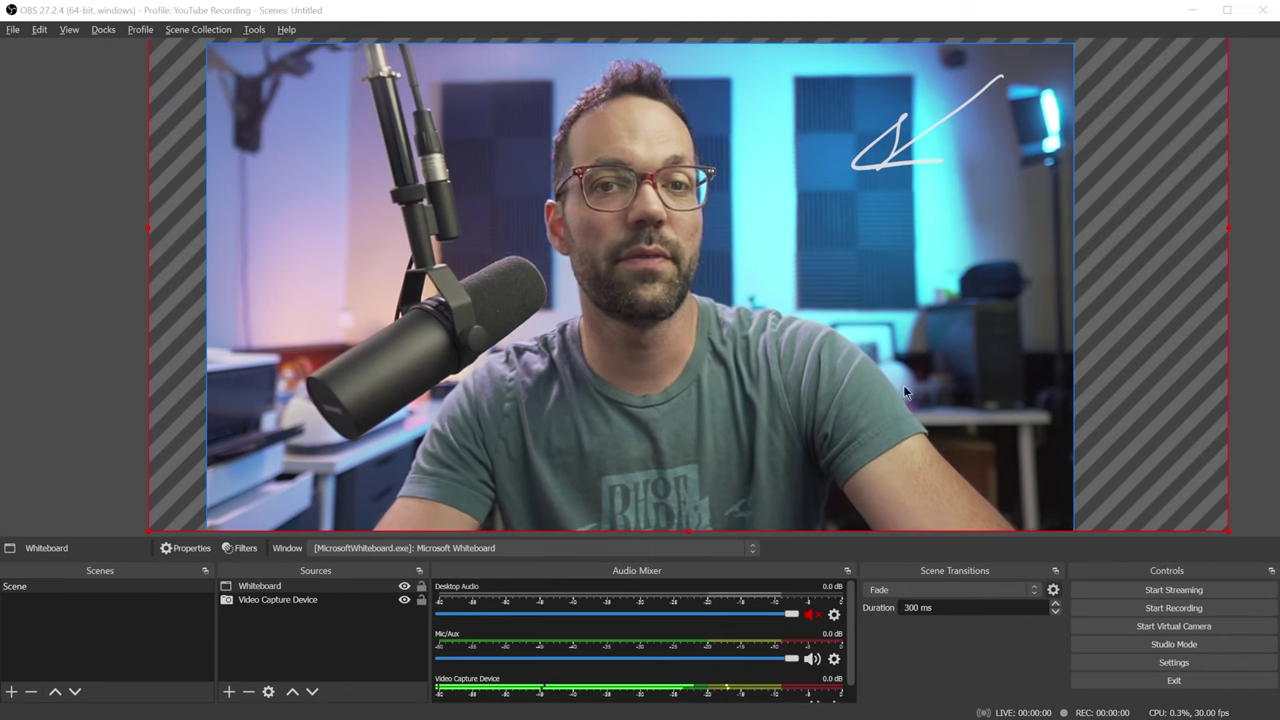
- Set up the Camera scene with its Whiteboard source hidden so only the camera shows
click(48, 587)
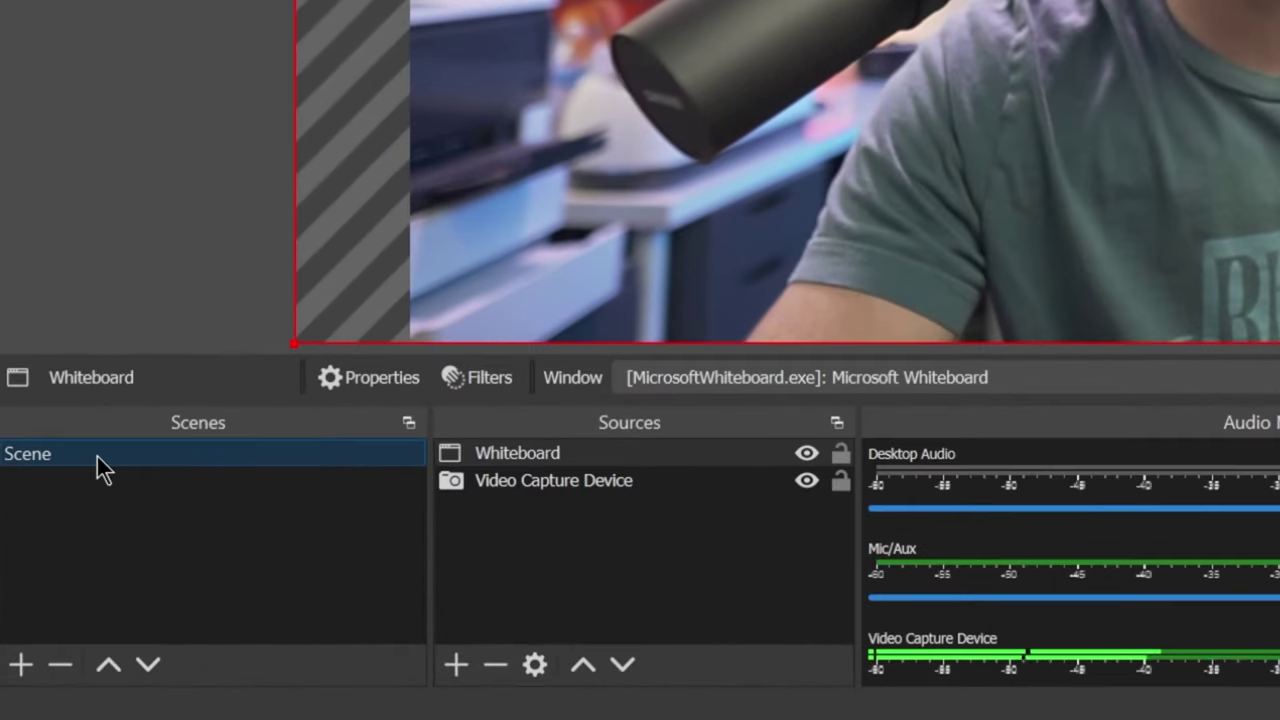
right_click(49, 587)
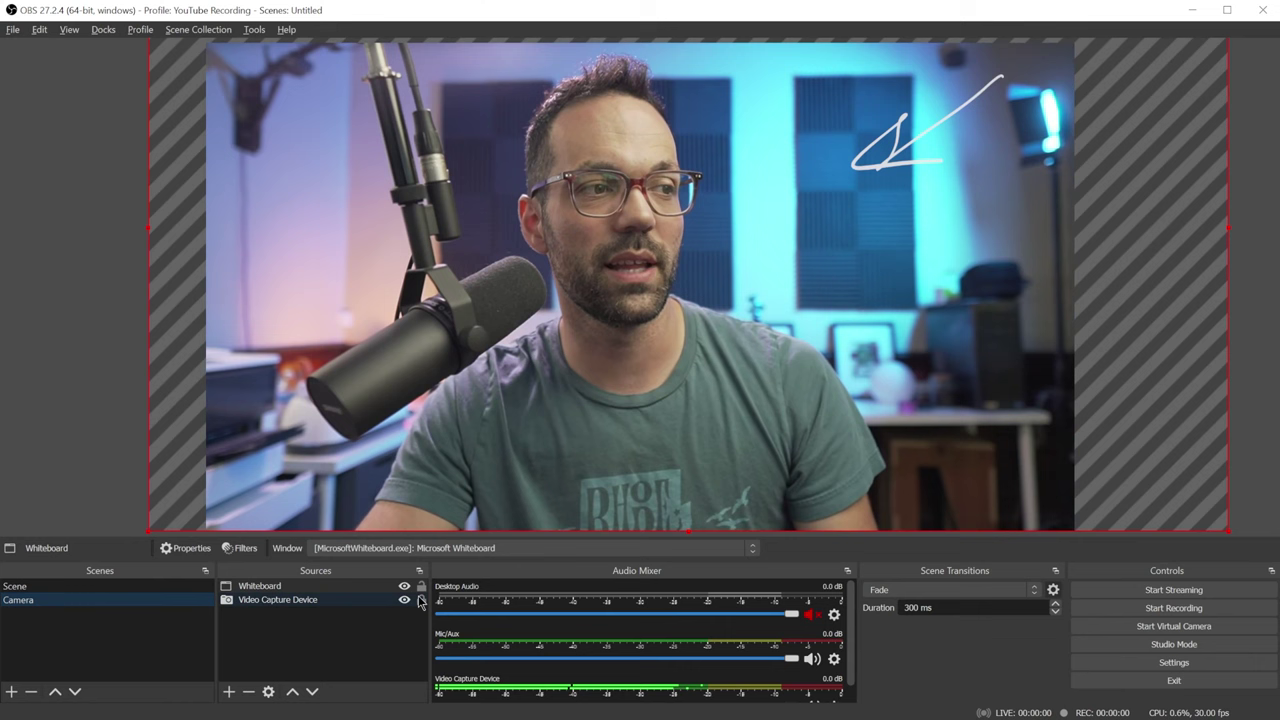
click(404, 587)
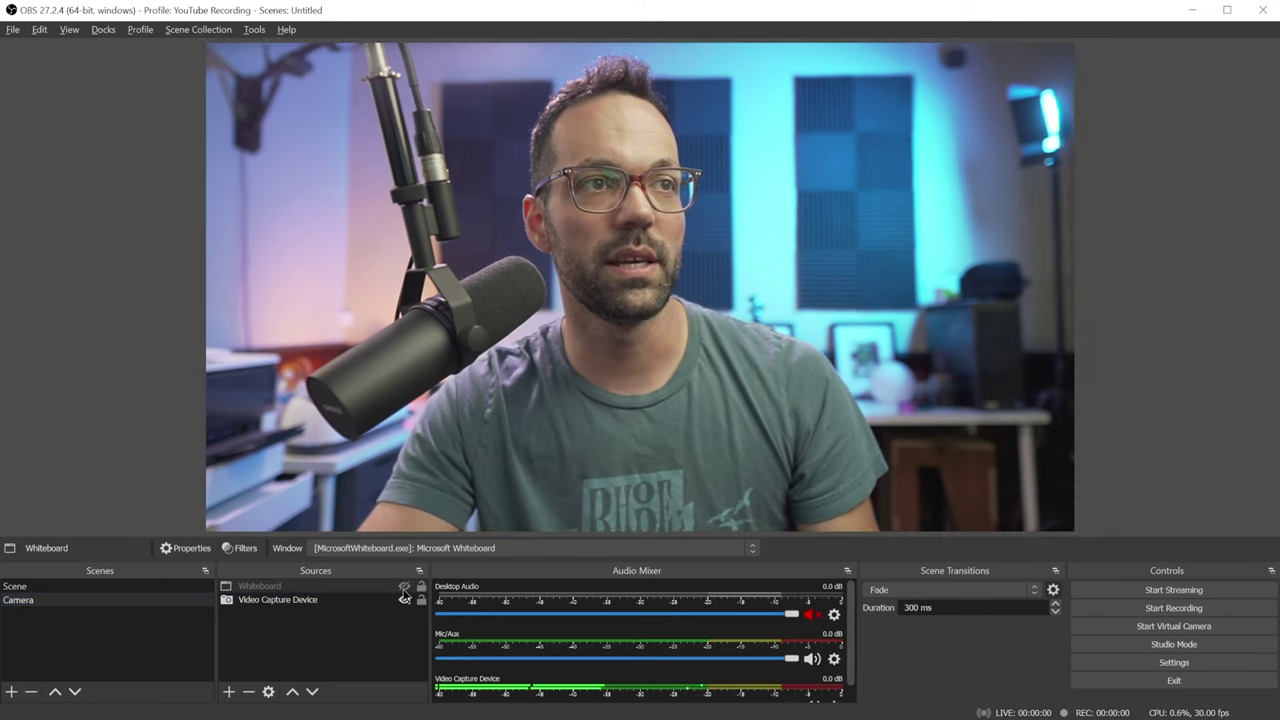
click(352, 641)
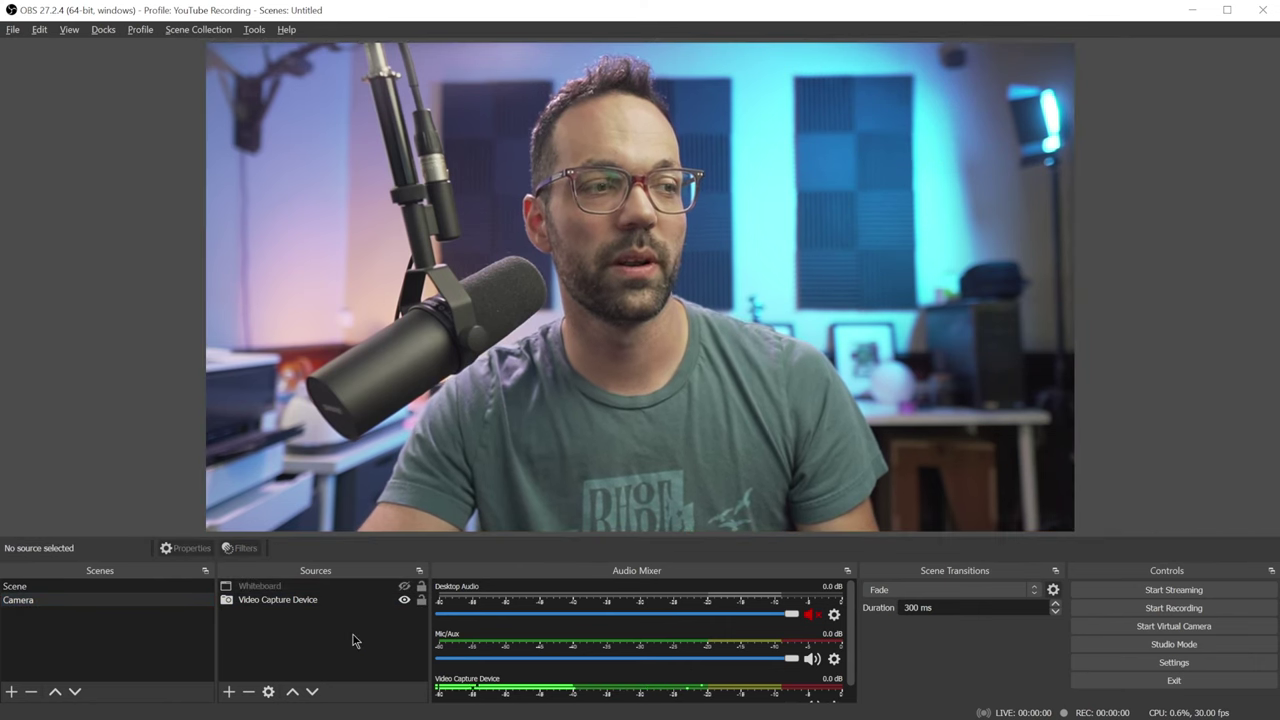
click(138, 588)
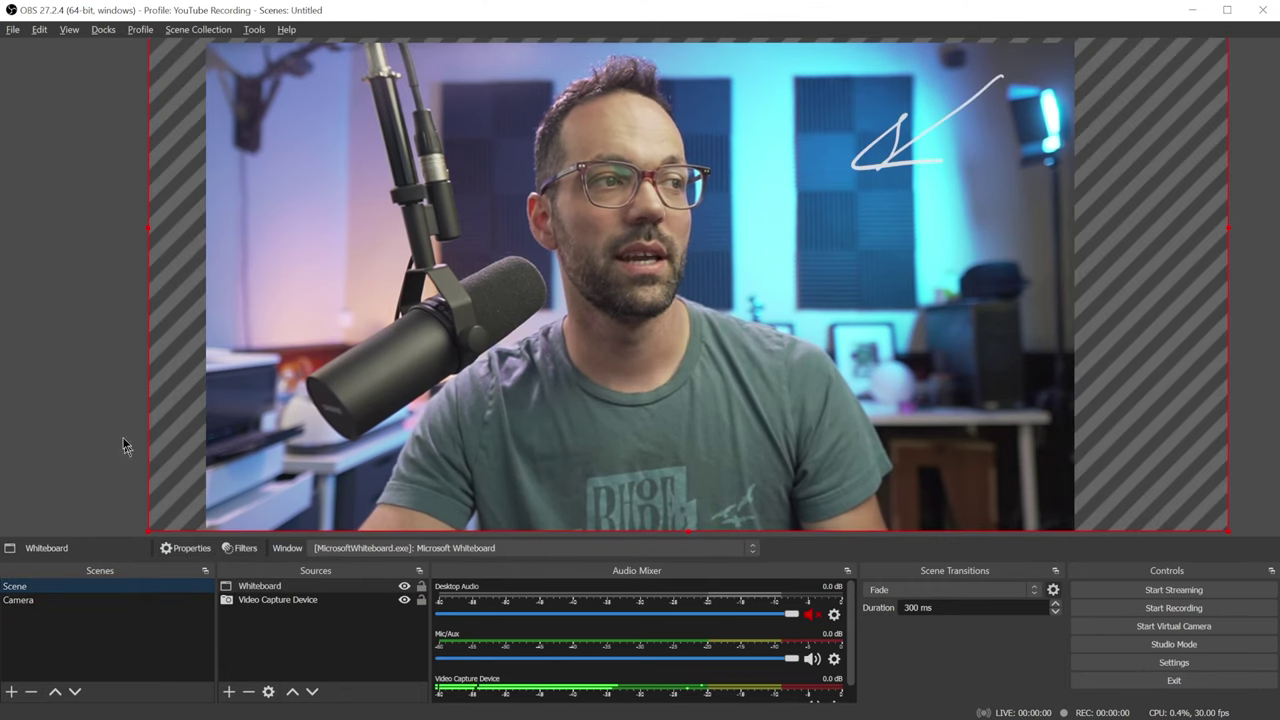
click(307, 660)
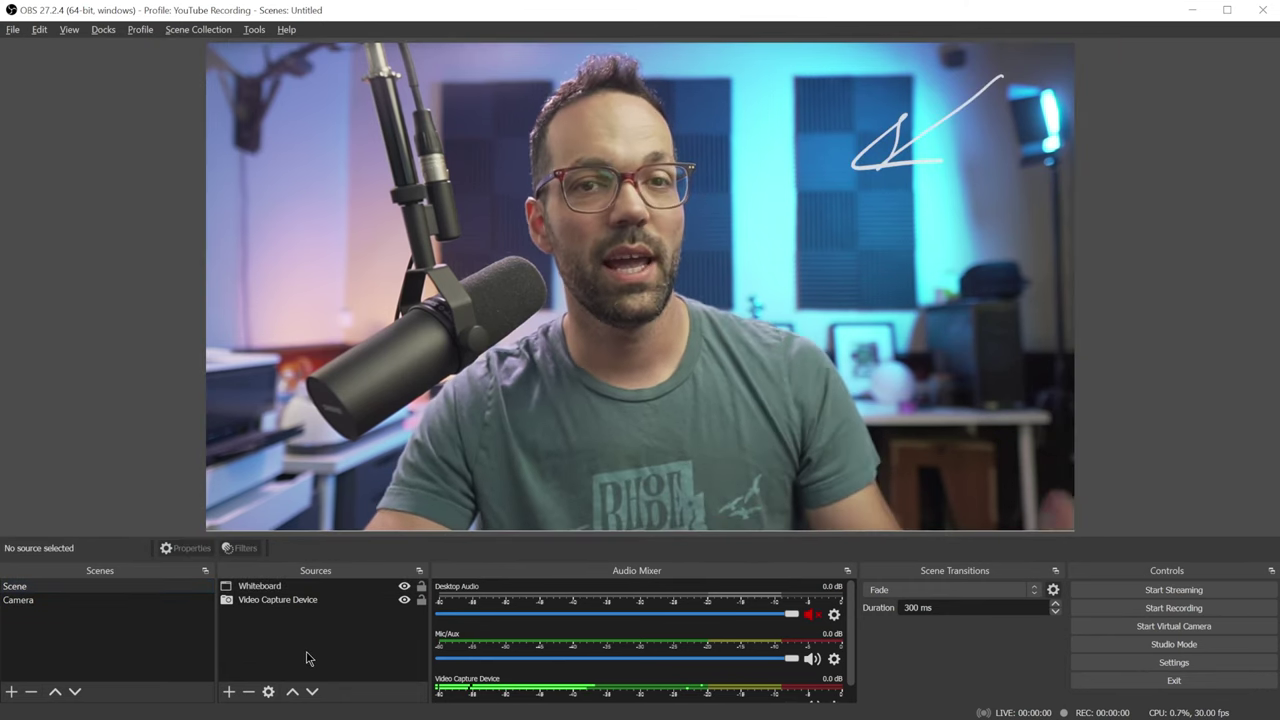
- Keep the 300 ms Fade transition and test it by toggling between Camera and Scene
click(1035, 592)
click(986, 614)
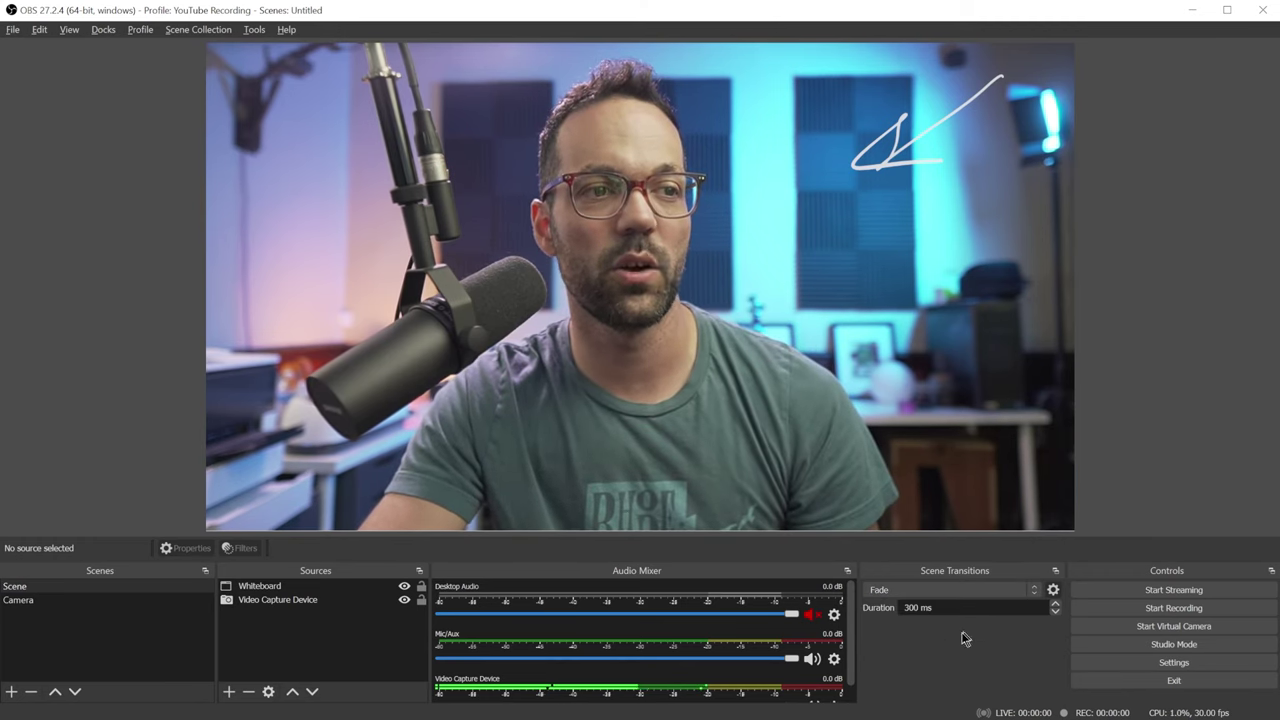
click(36, 603)
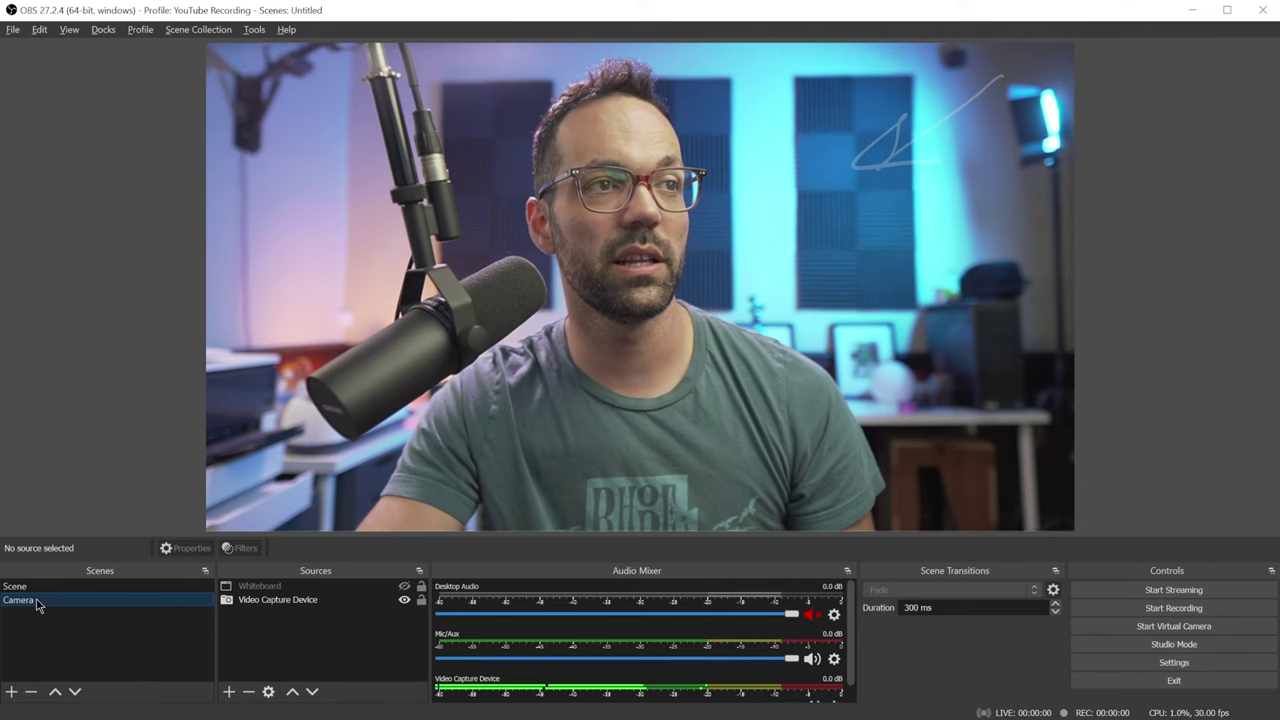
click(46, 589)
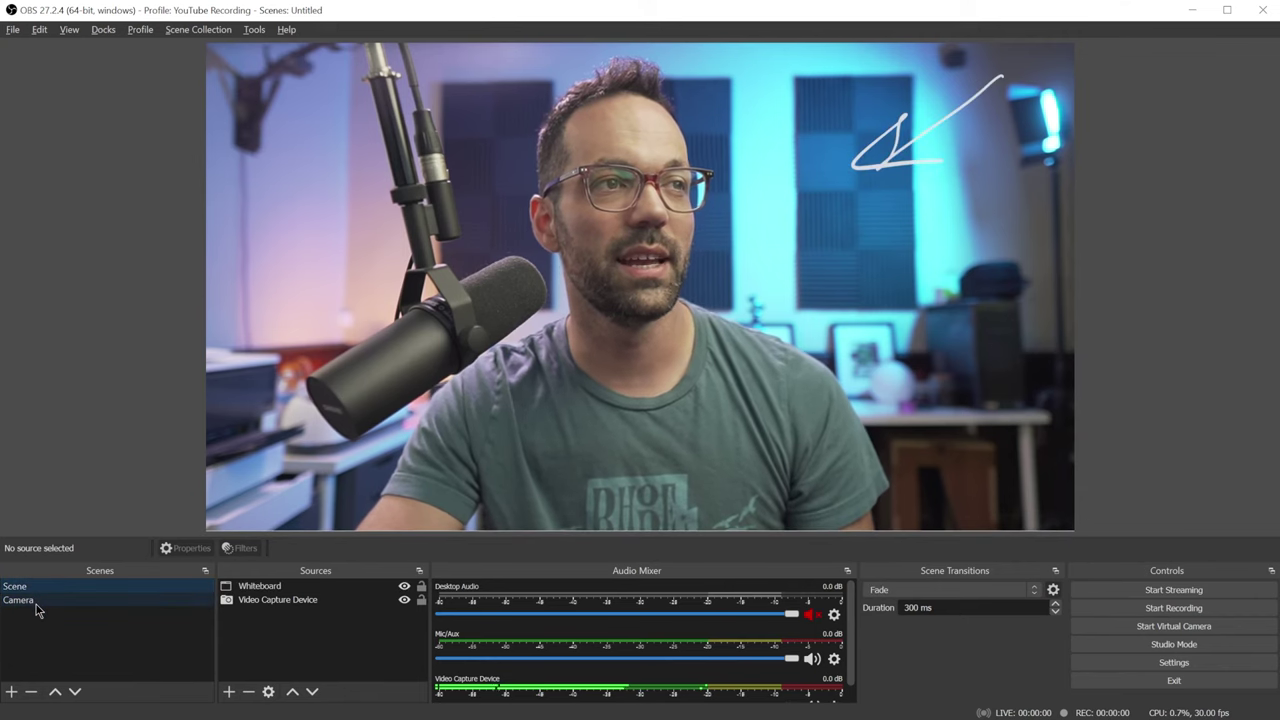
click(36, 605)
click(58, 589)
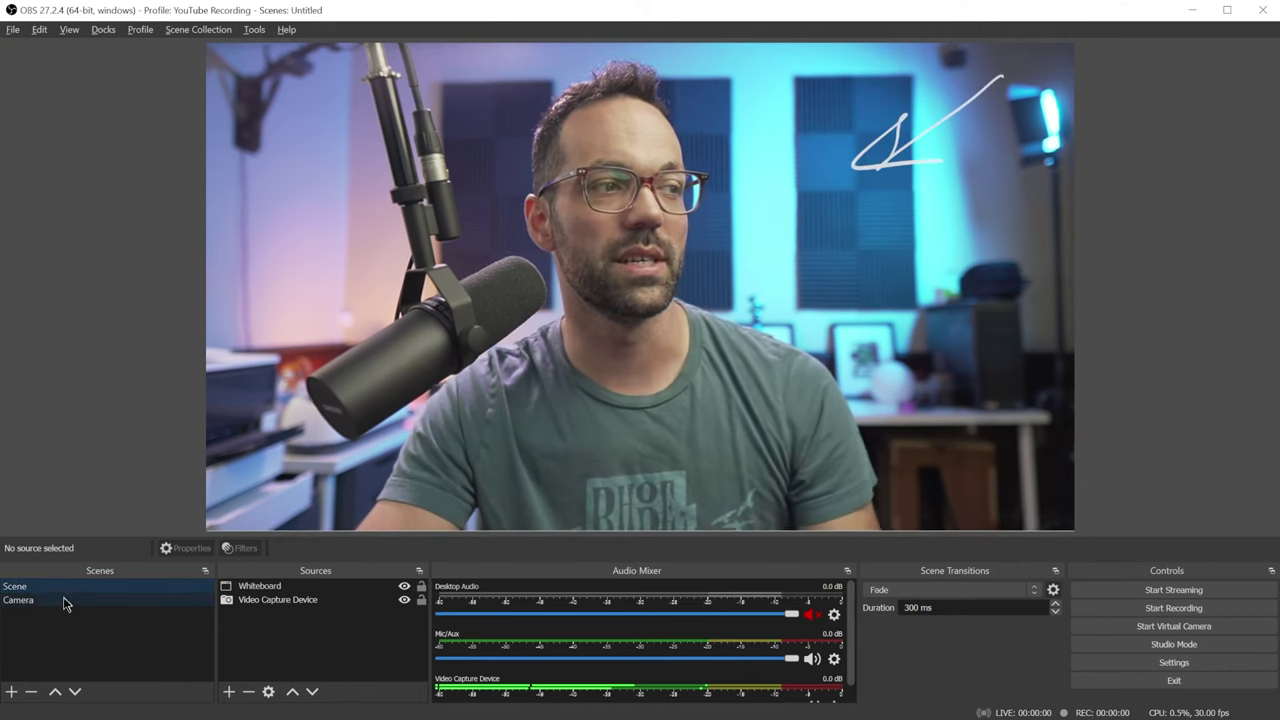
- Add a Color Source to Scene in semi-transparent black (#64000000) to dim the camera
click(229, 692)
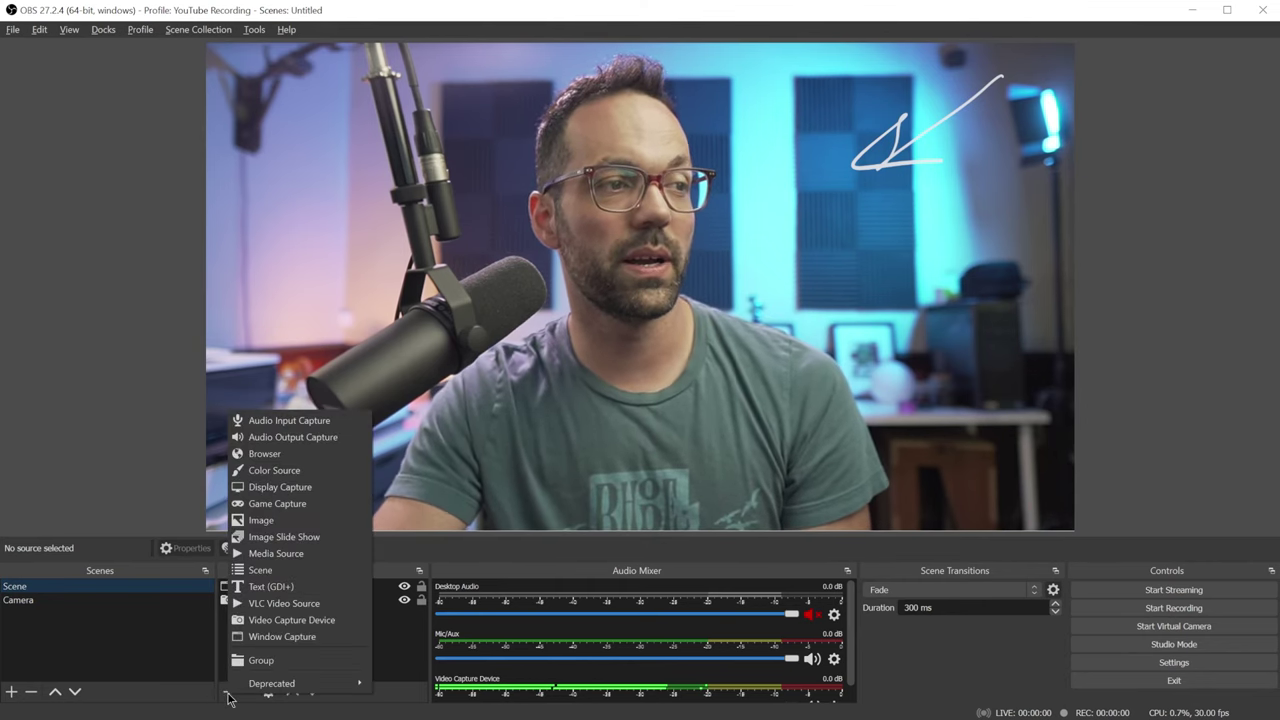
click(316, 472)
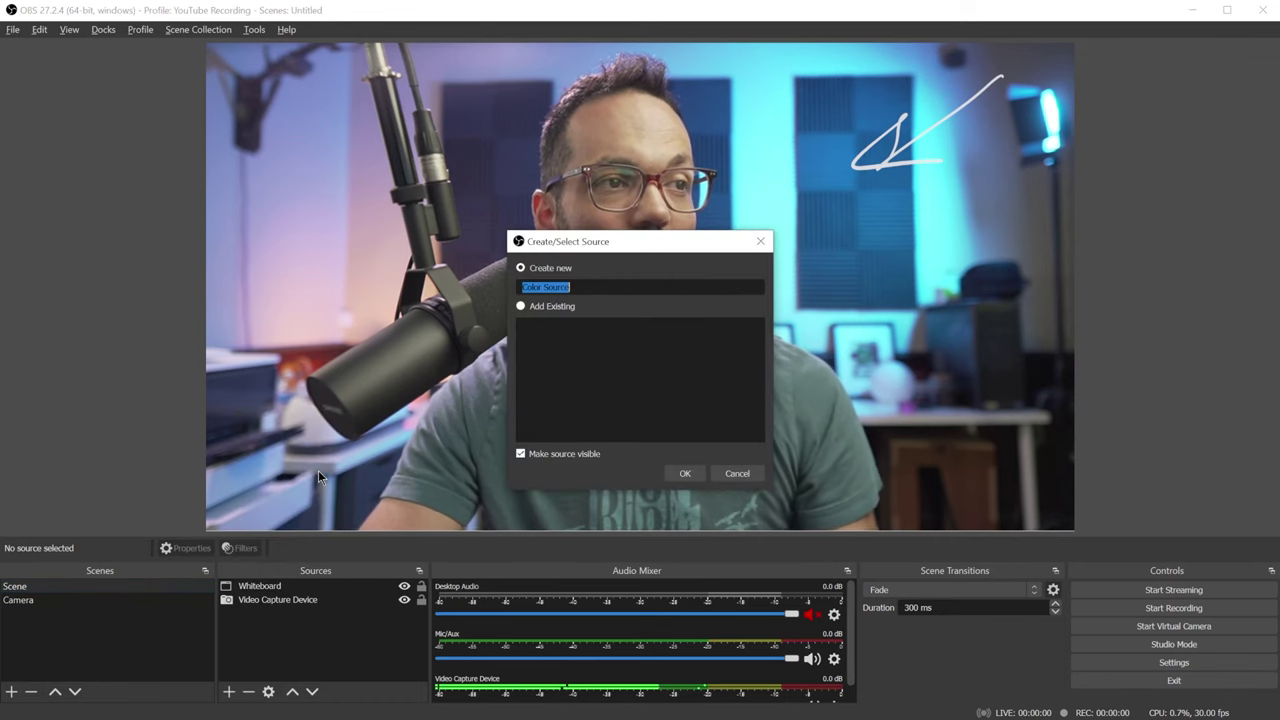
click(677, 478)
click(808, 589)
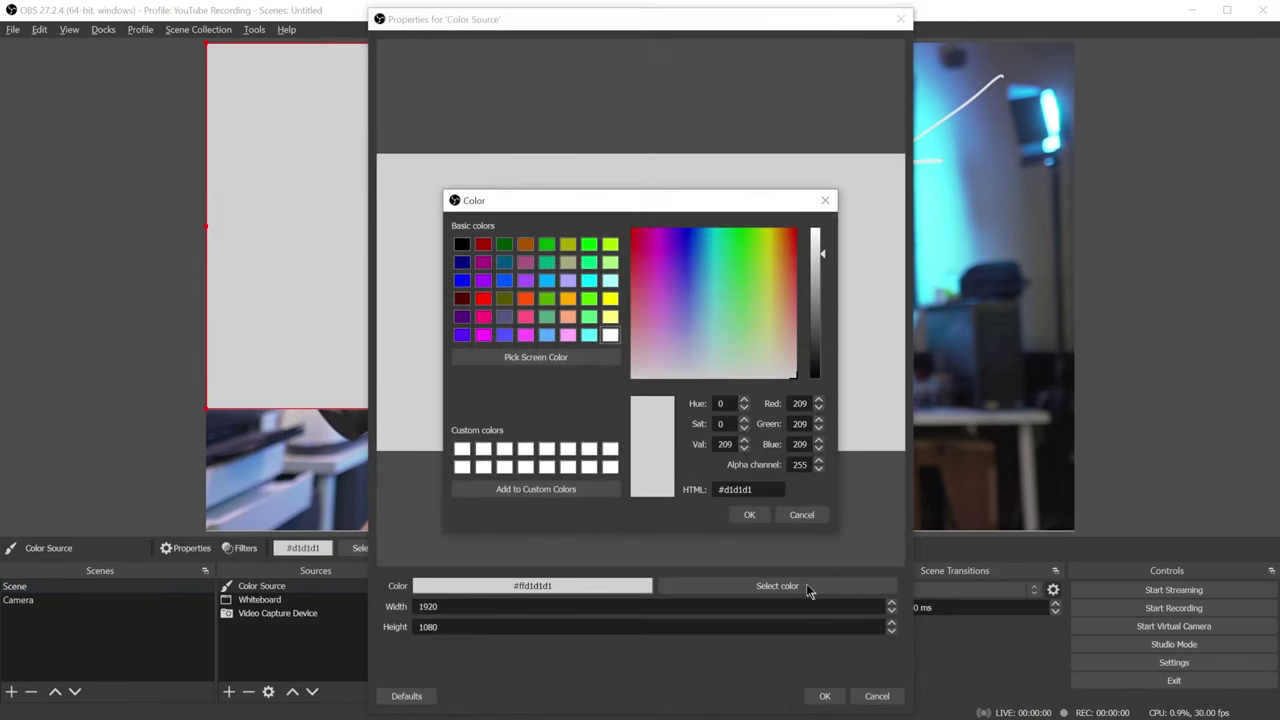
click(462, 449)
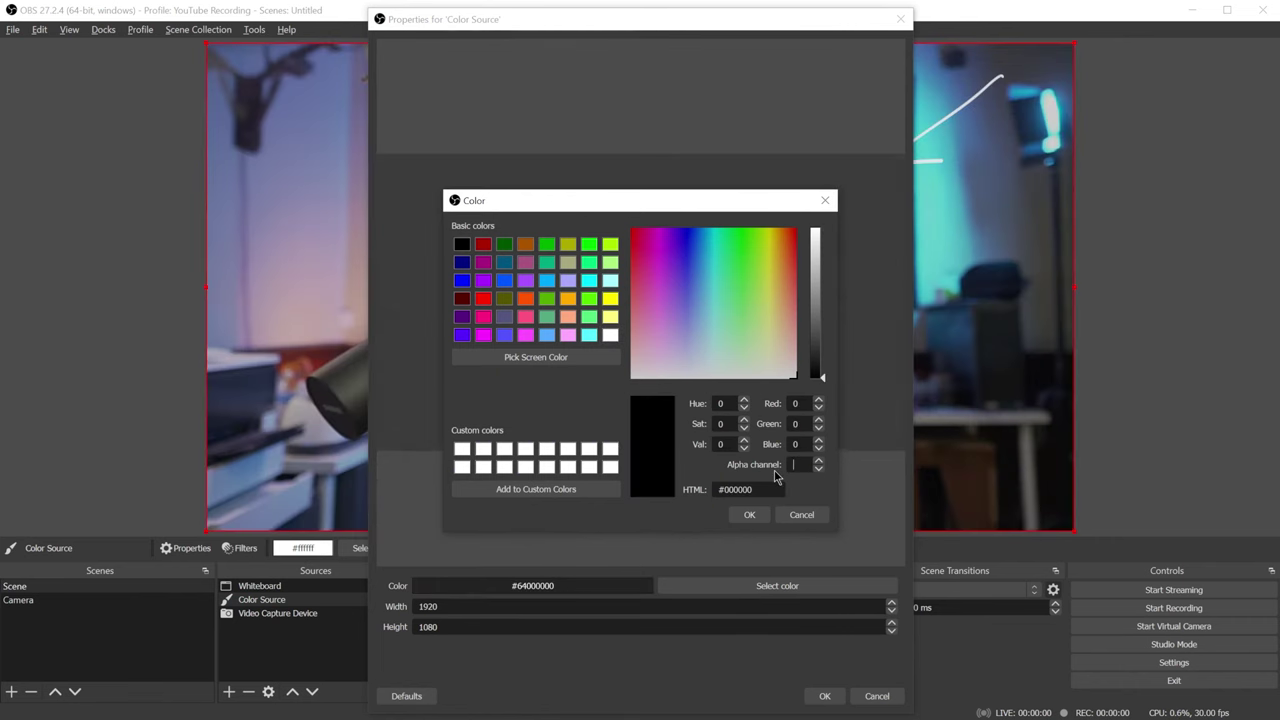
click(55, 605)
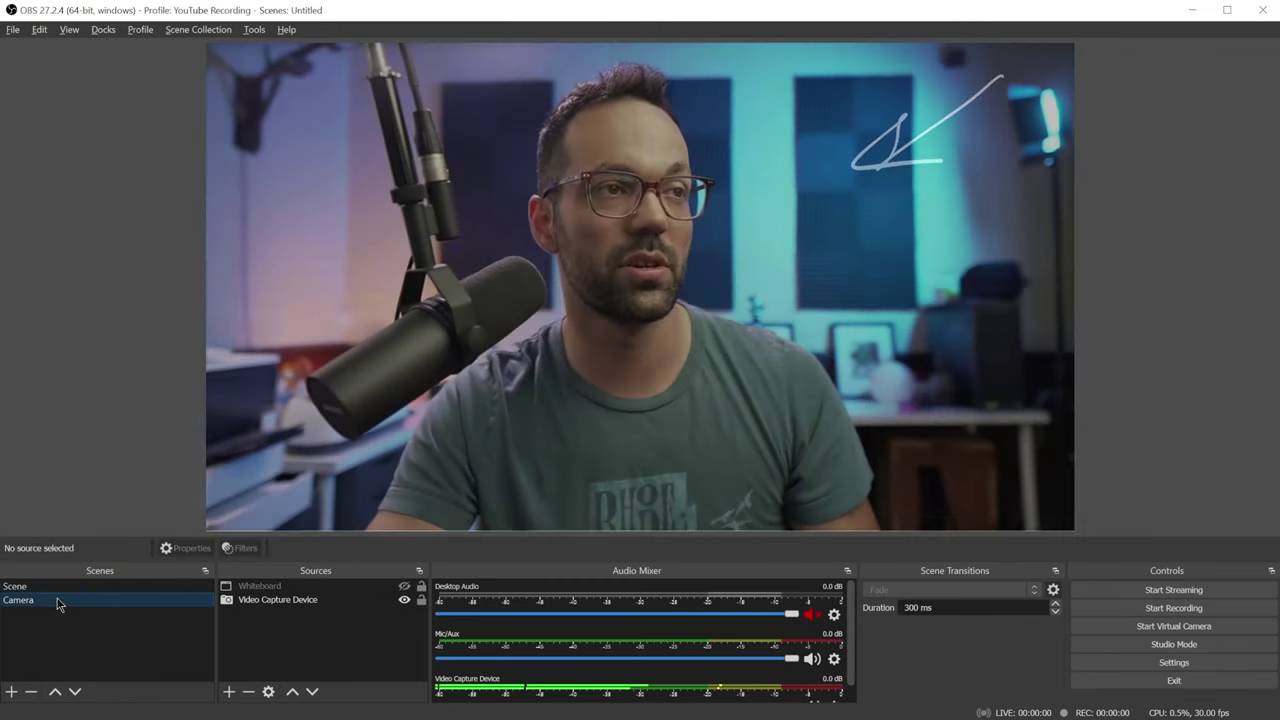
- Rename Scene to 'white board', then shift the camera right and crop its left side
click(134, 600)
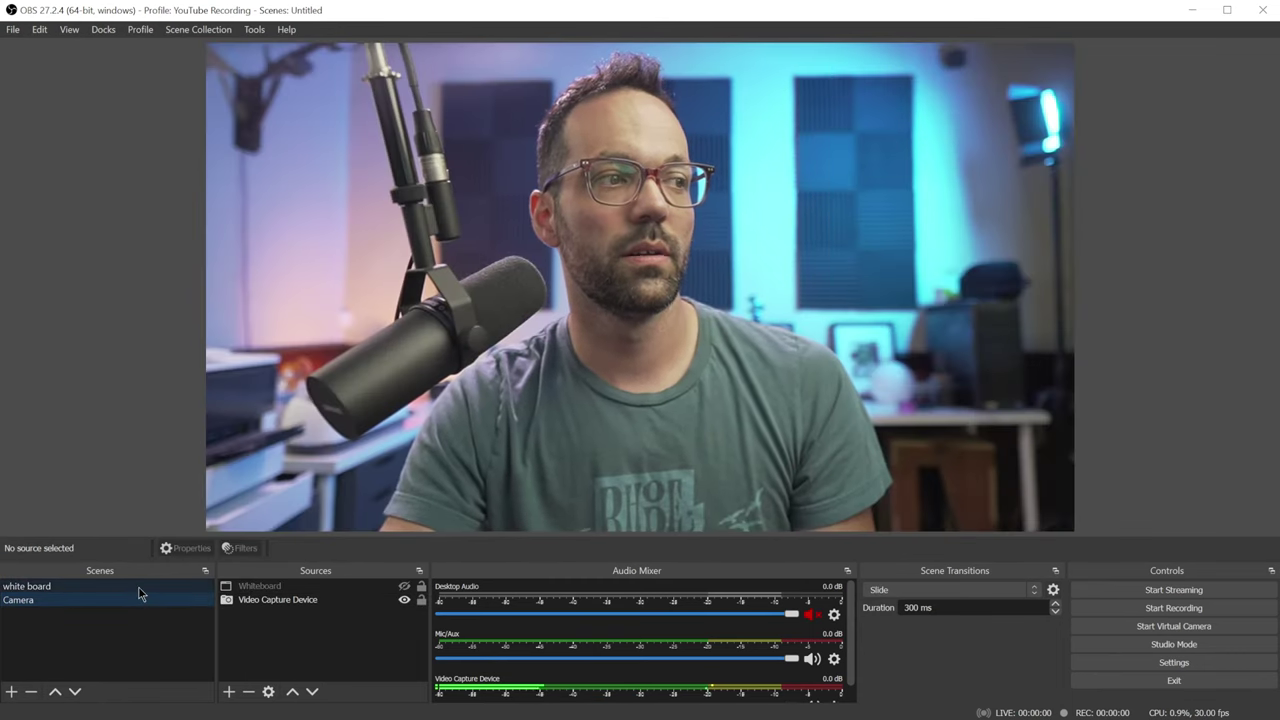
click(138, 586)
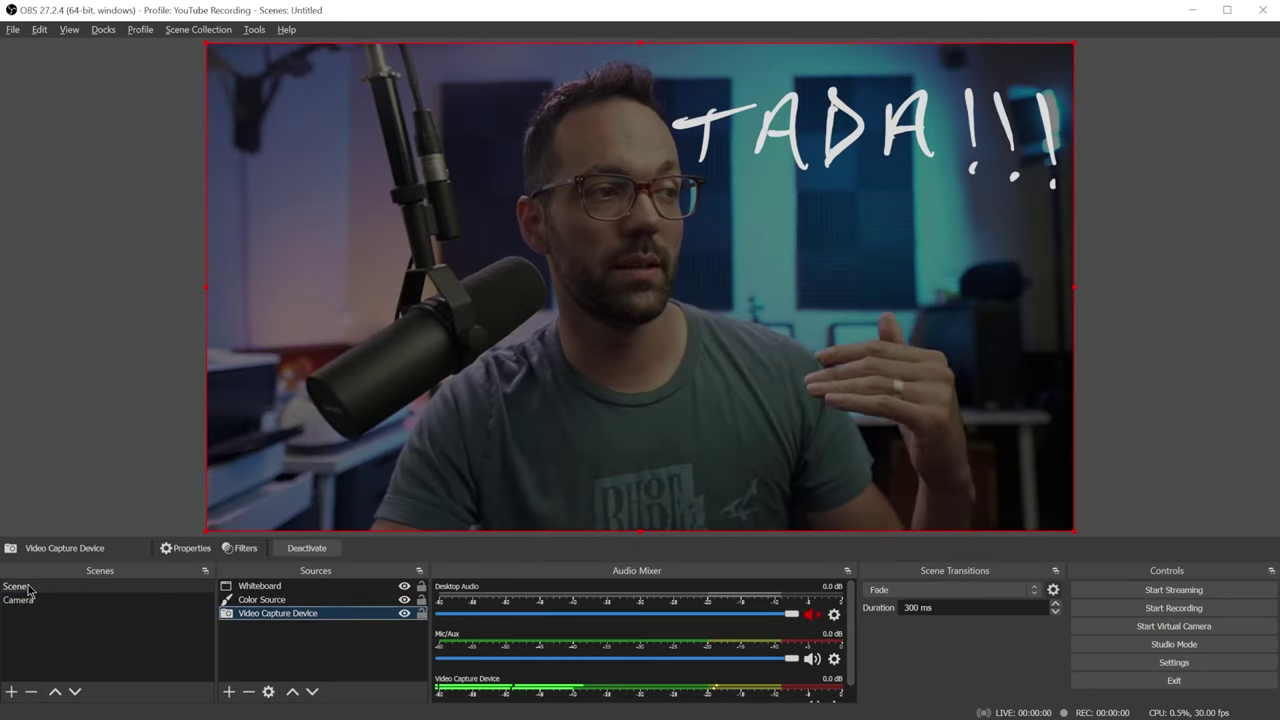
right_click(28, 590)
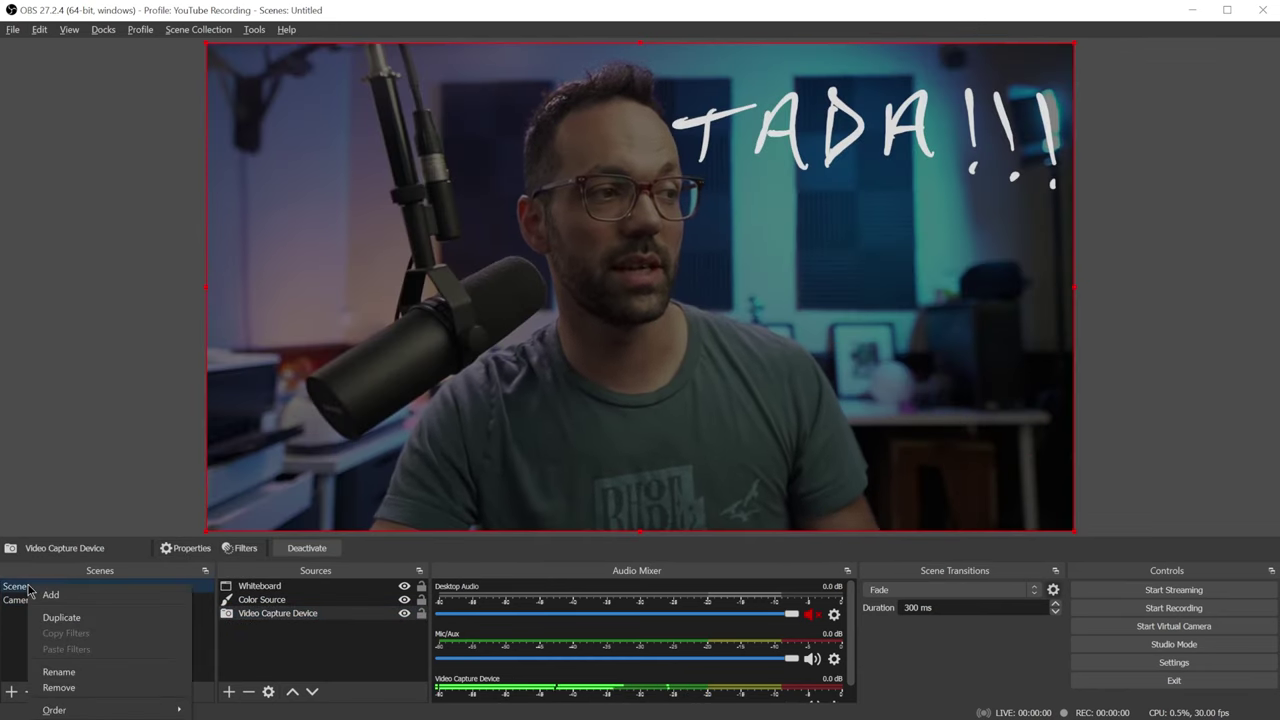
click(94, 674)
text(white board)
key(Return)
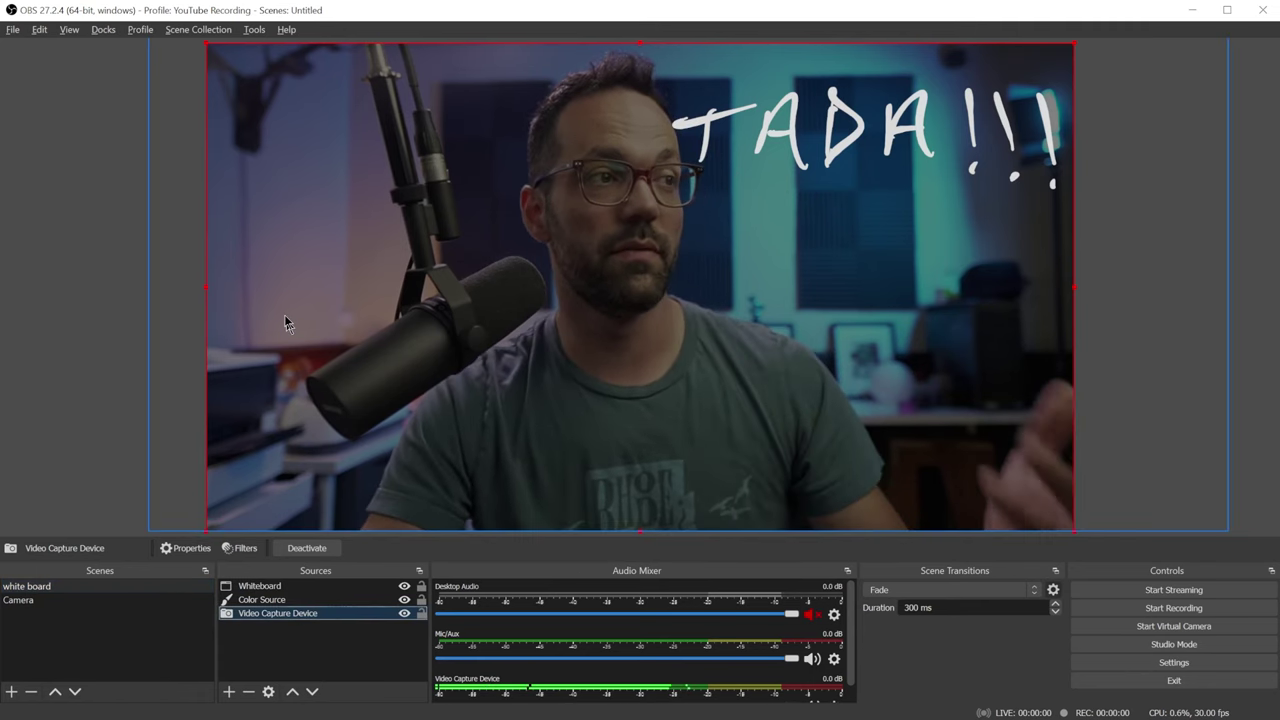
drag(271, 314, 510, 311)
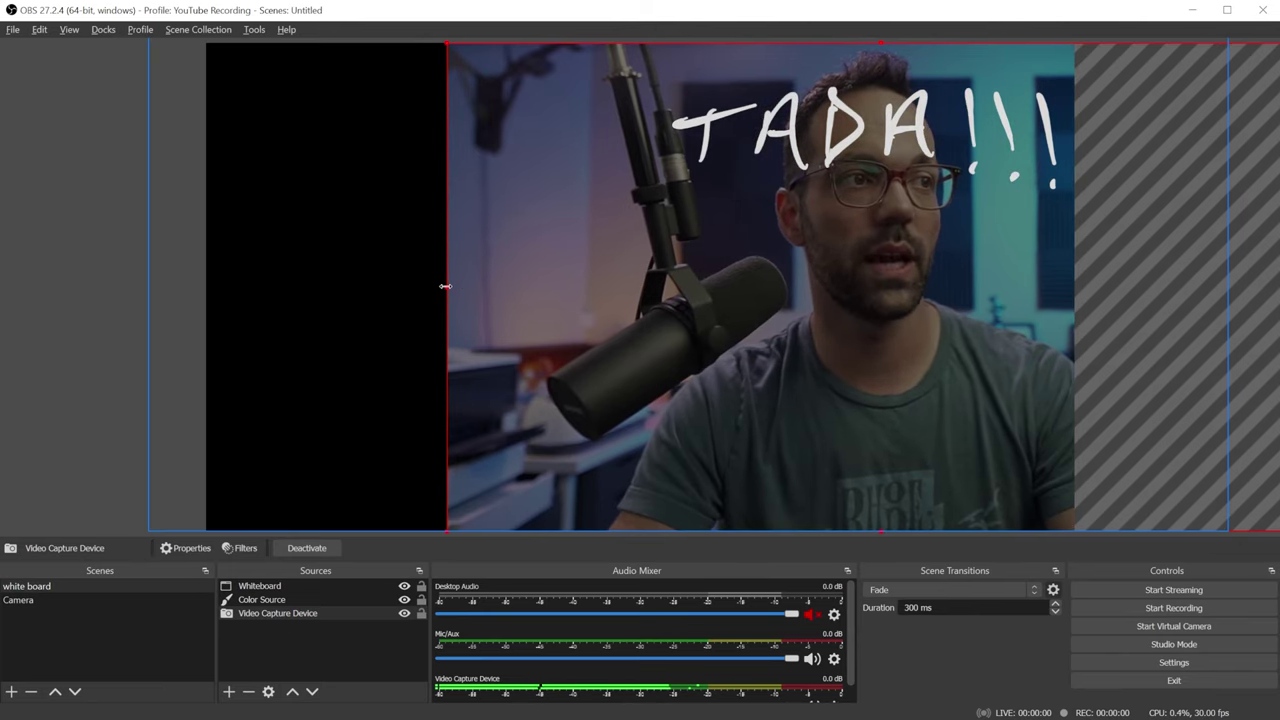
drag(445, 286, 650, 293)
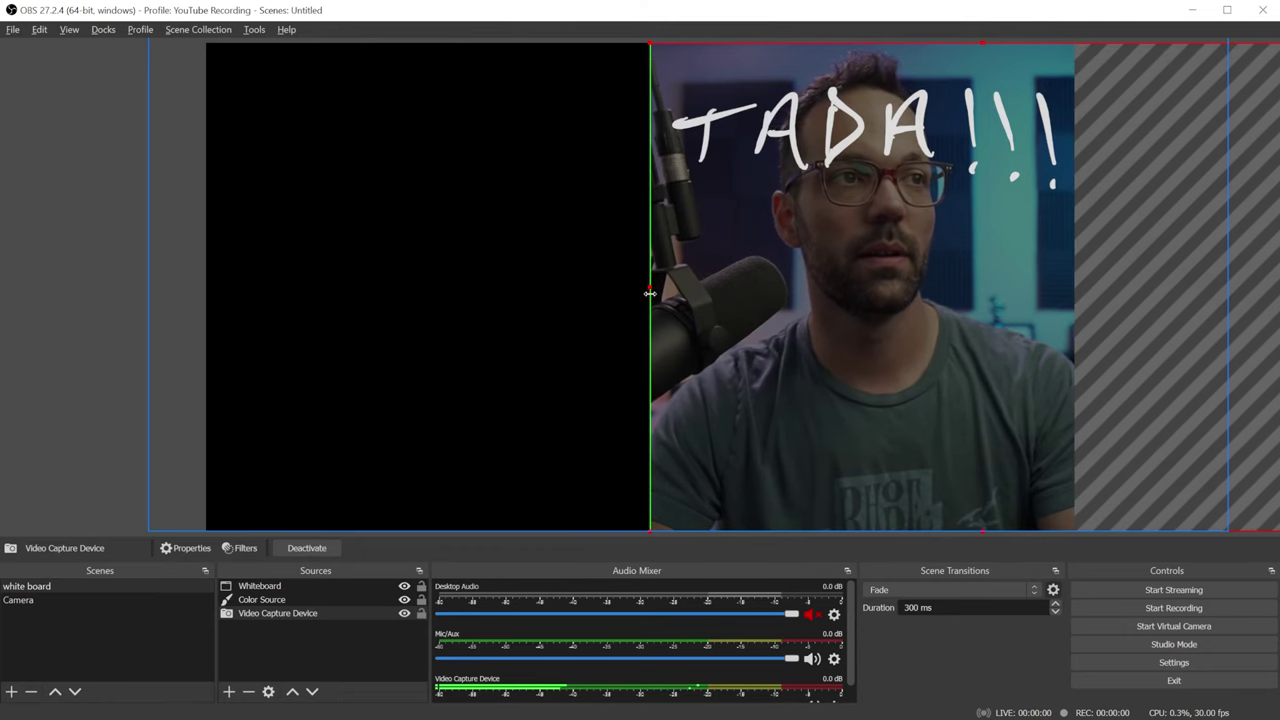
- Move the Whiteboard source's TADA!!! ink onto the black left panel
click(333, 588)
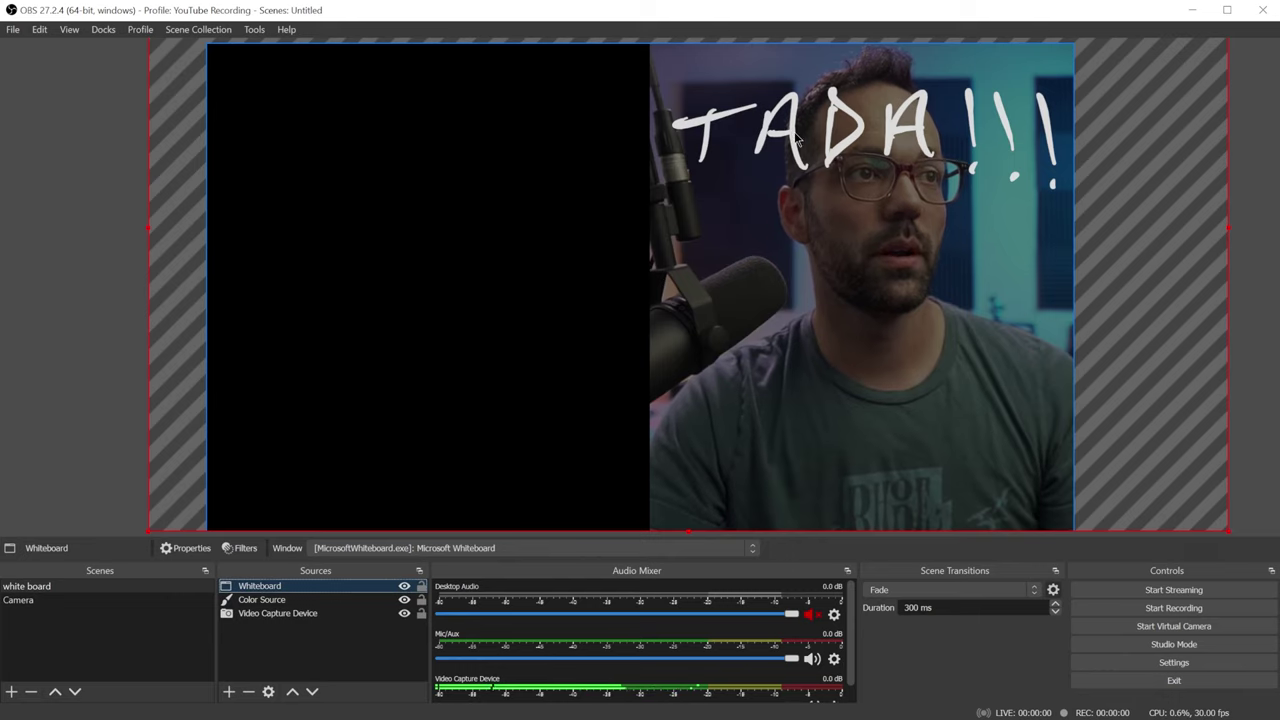
drag(797, 138, 354, 141)
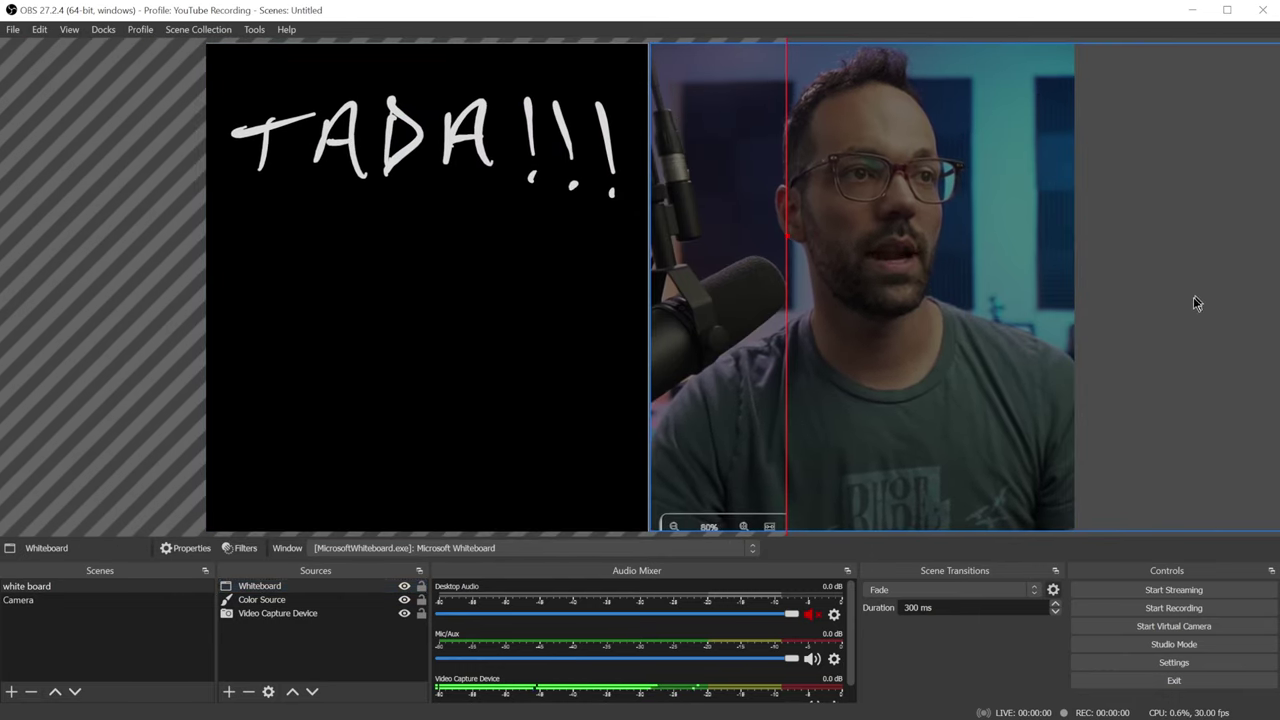
click(309, 651)
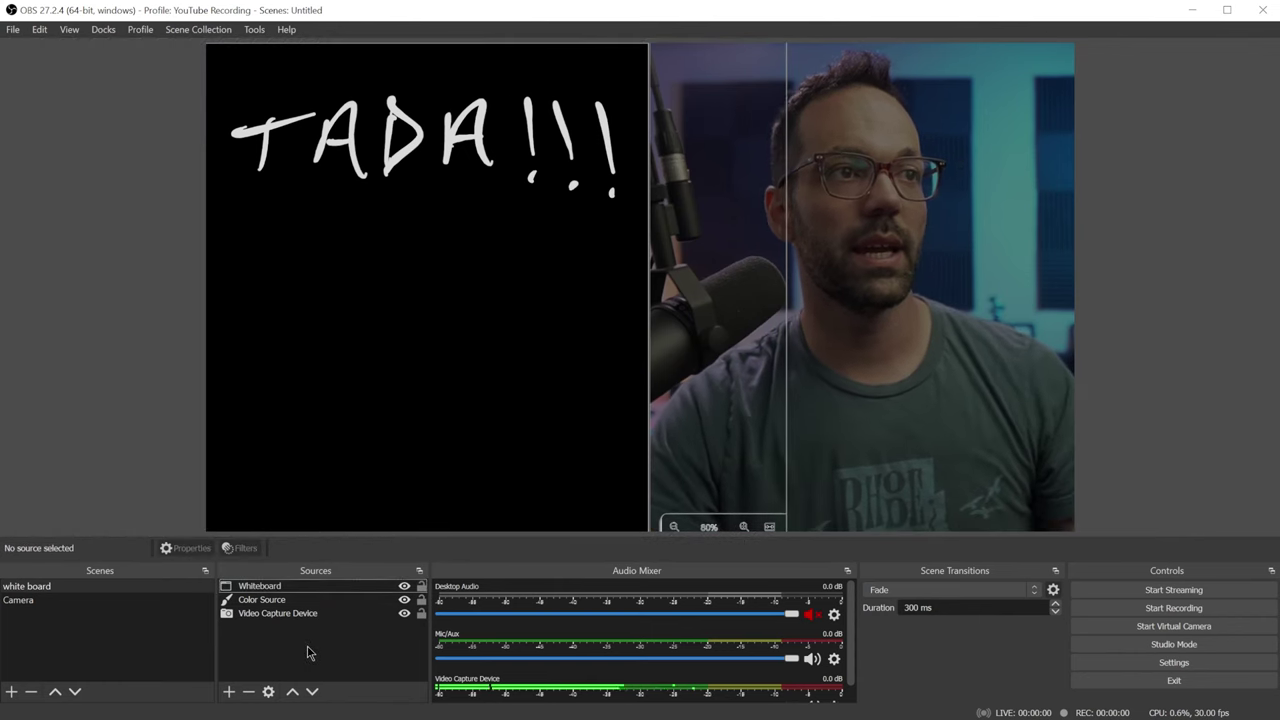
- Raise the Video Capture Device above the dimming colour layer so the camera shows undimmed
click(272, 618)
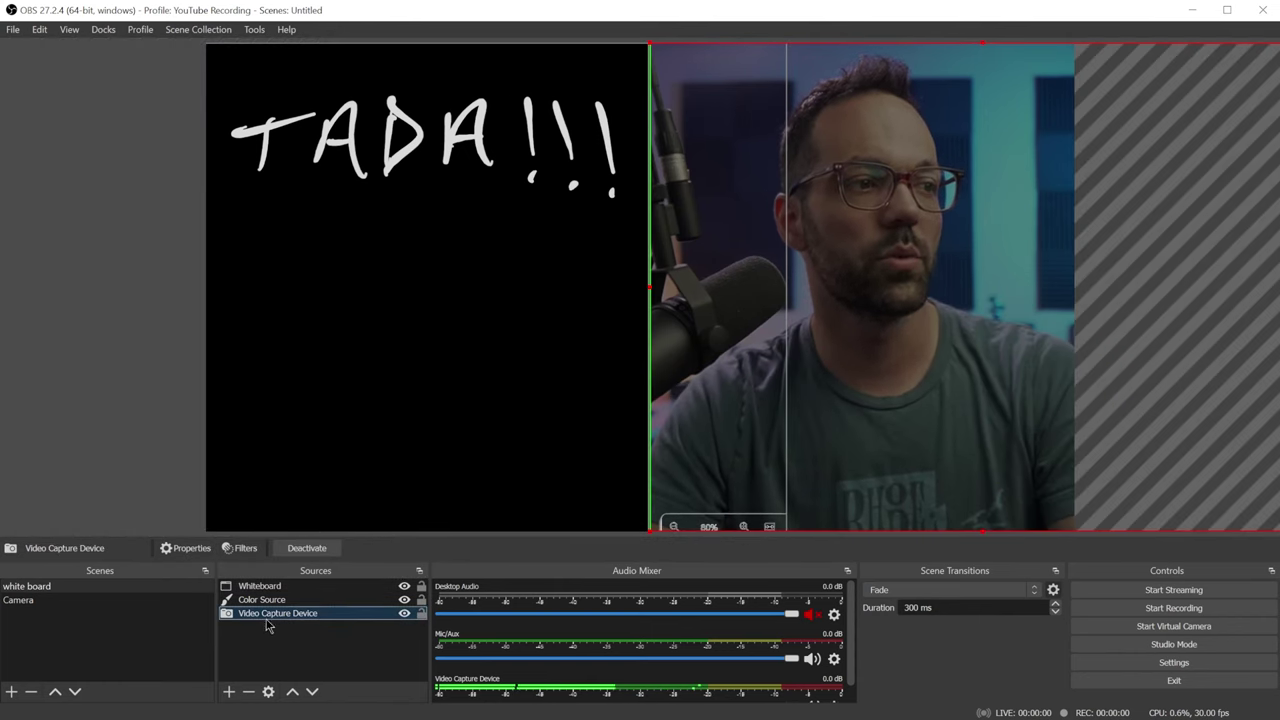
drag(272, 590, 272, 591)
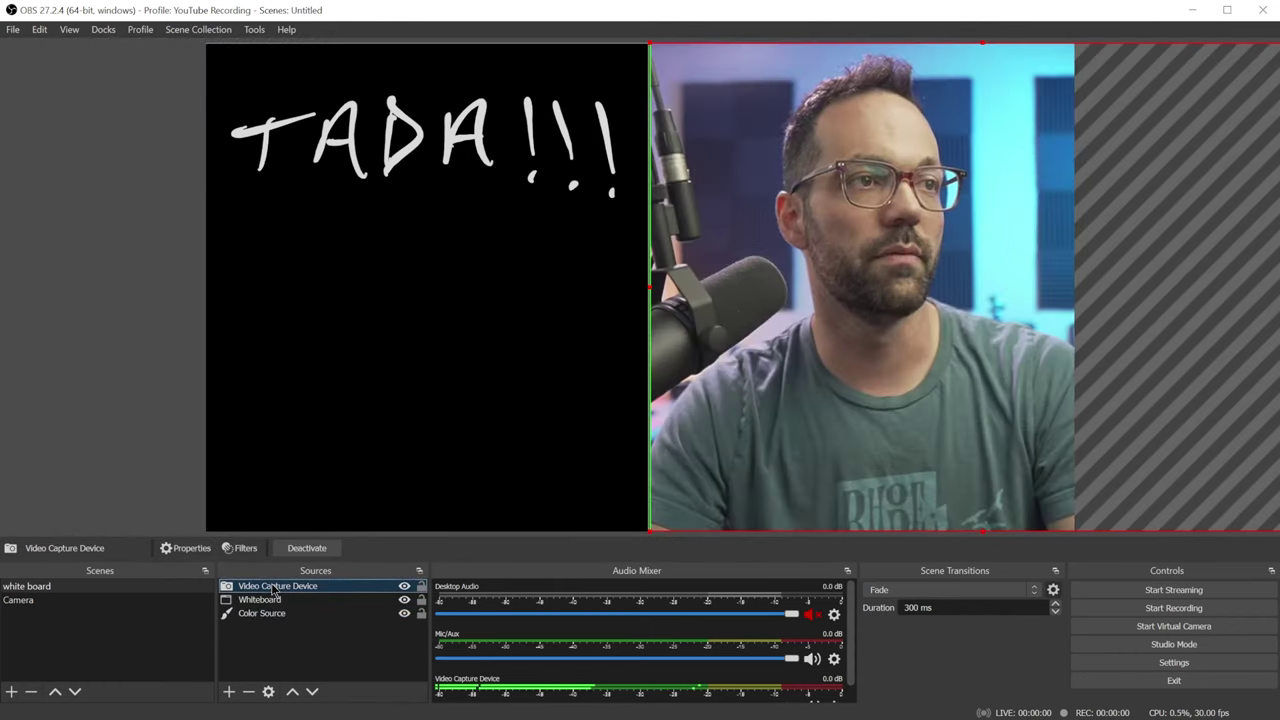
click(265, 648)
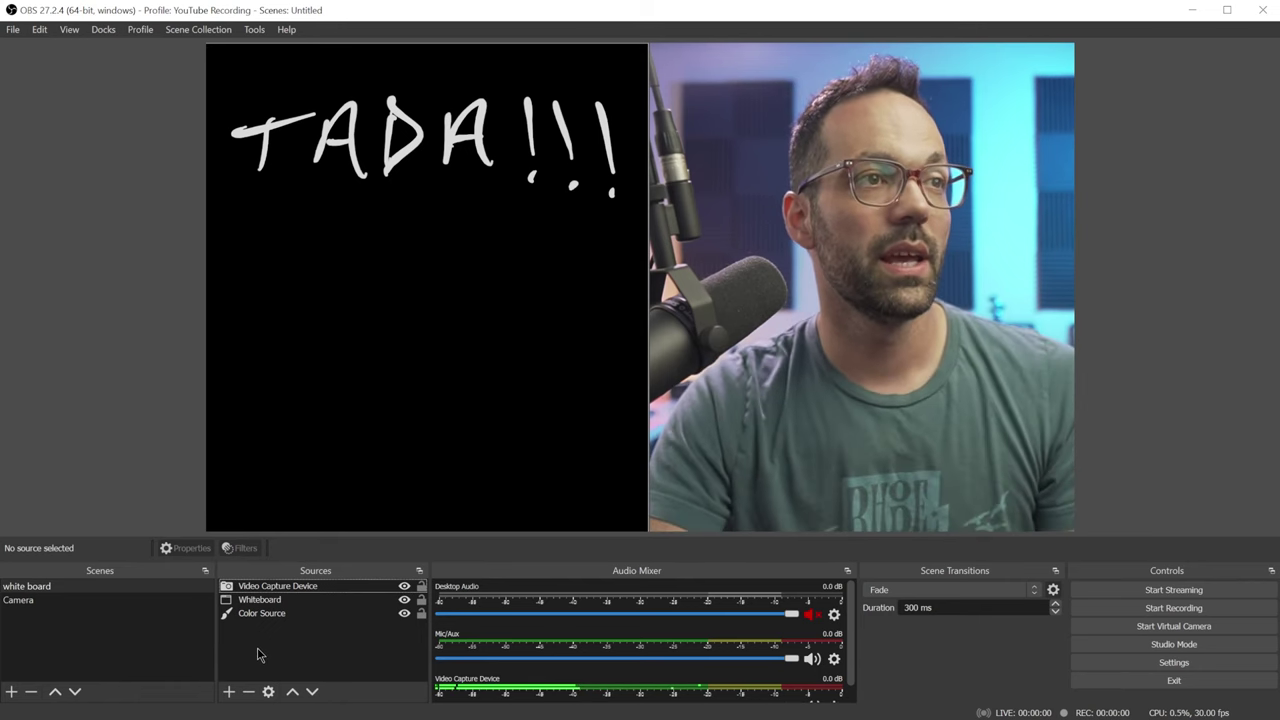
- Add a transition named Slide with direction Right and preview it
click(1036, 596)
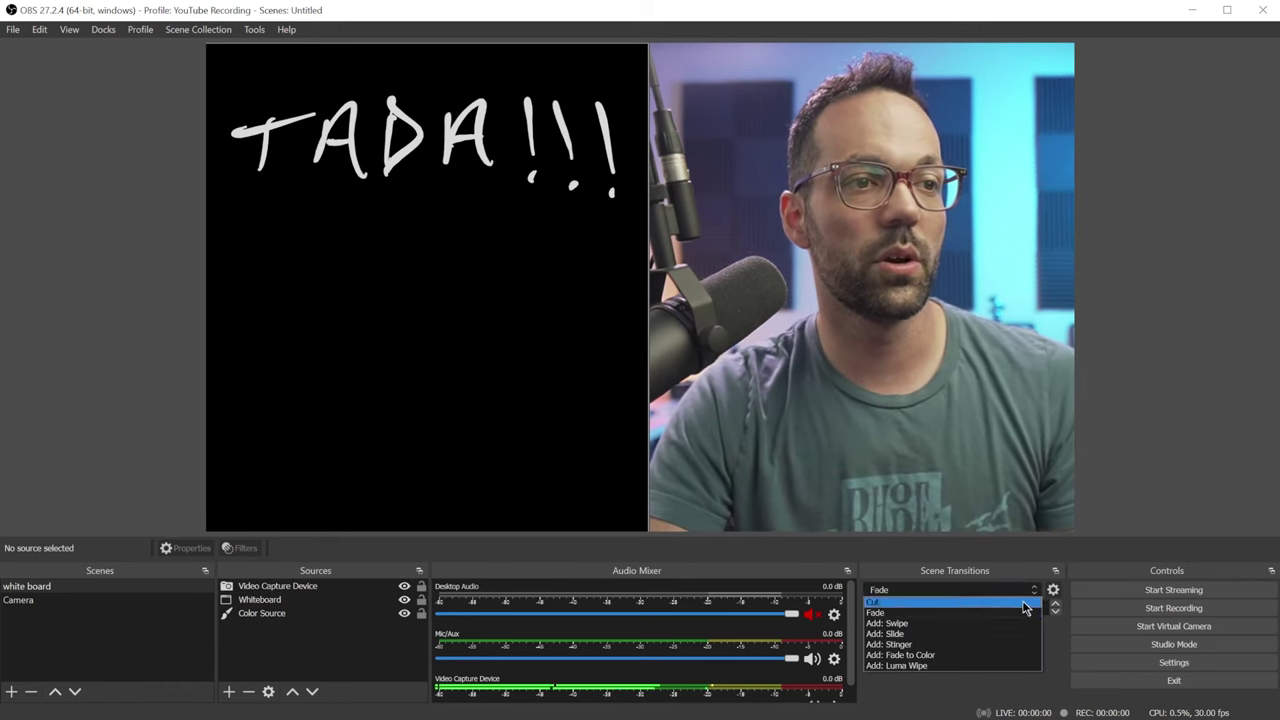
click(996, 636)
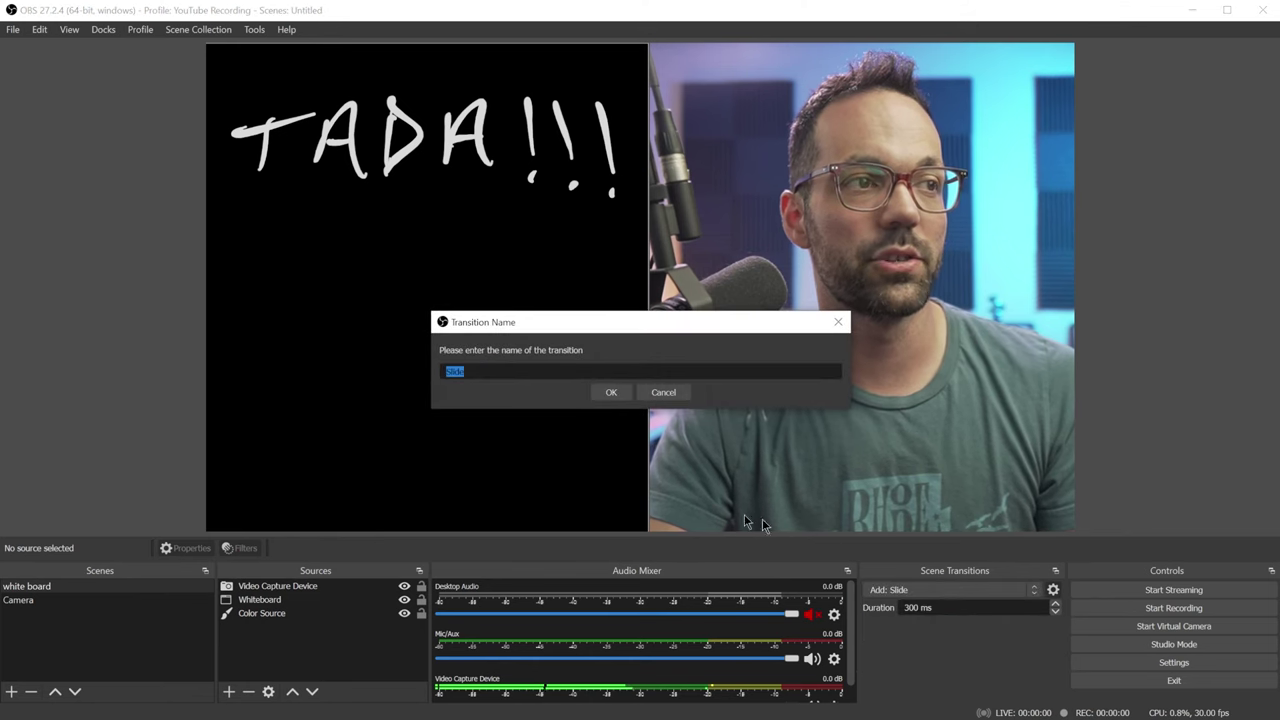
click(611, 392)
click(473, 586)
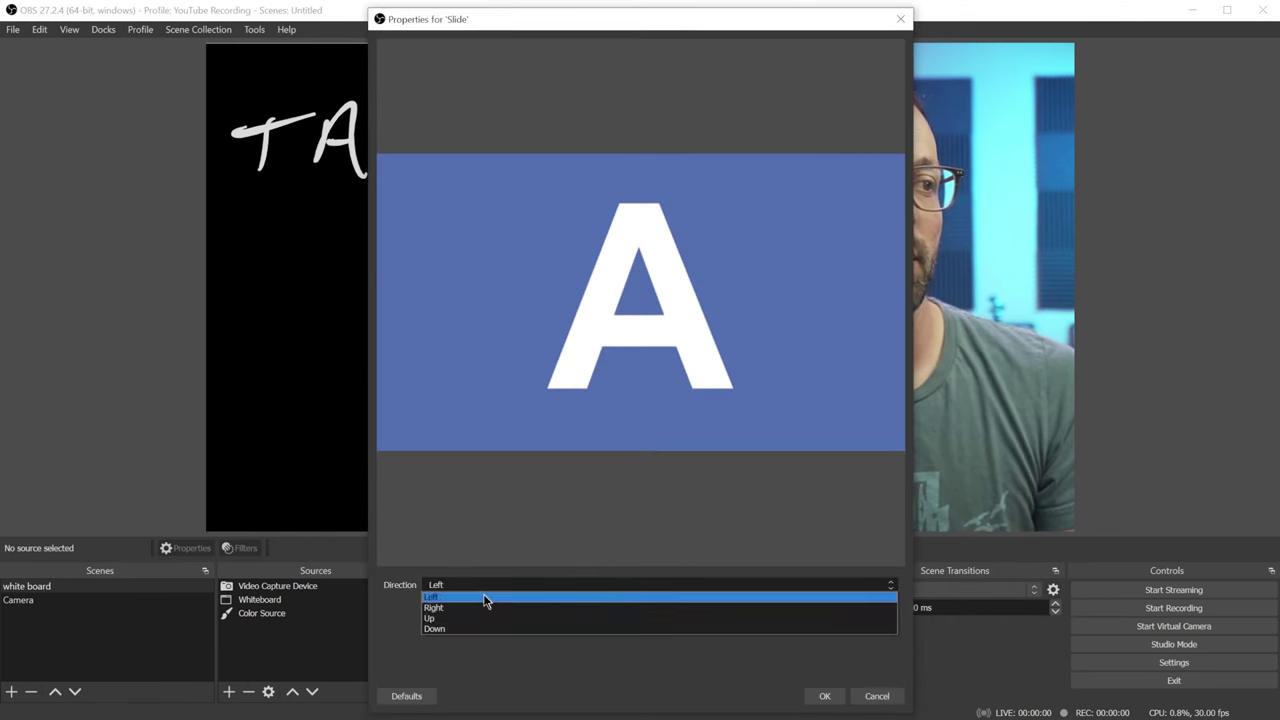
click(486, 606)
click(486, 605)
click(484, 610)
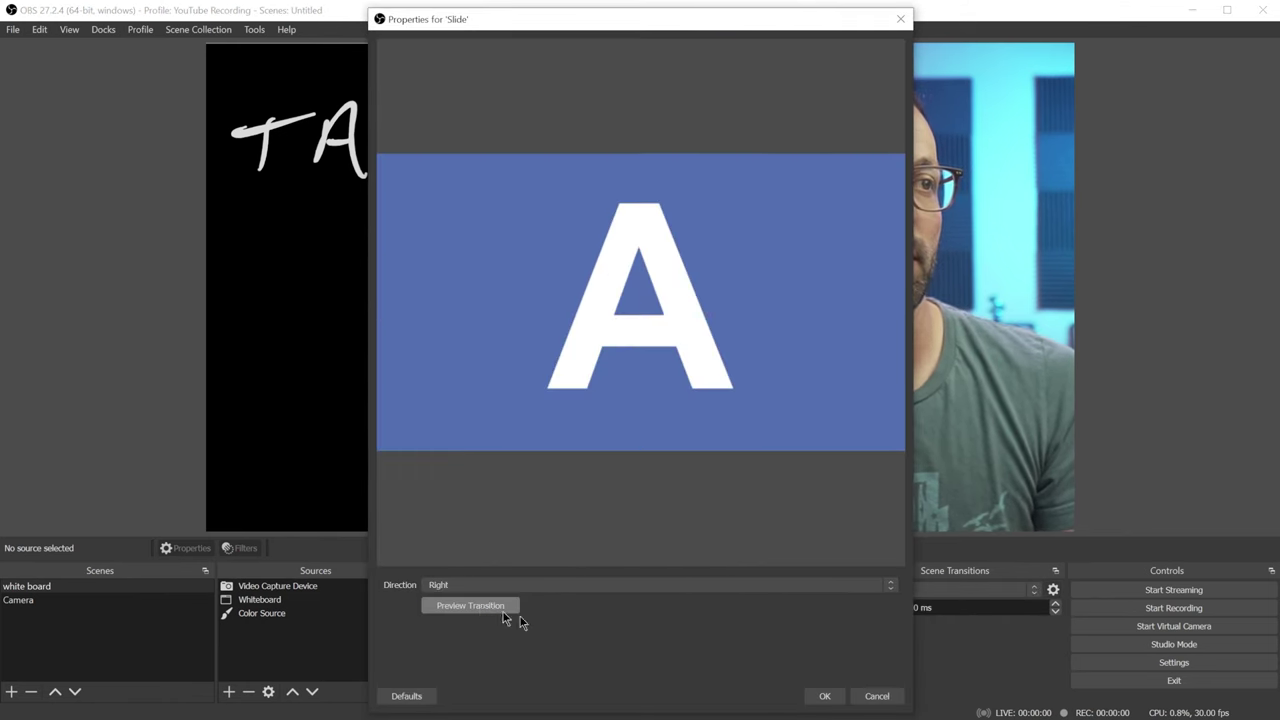
- Save the Slide transition and test it by switching to Camera and back to white board
click(826, 696)
click(137, 601)
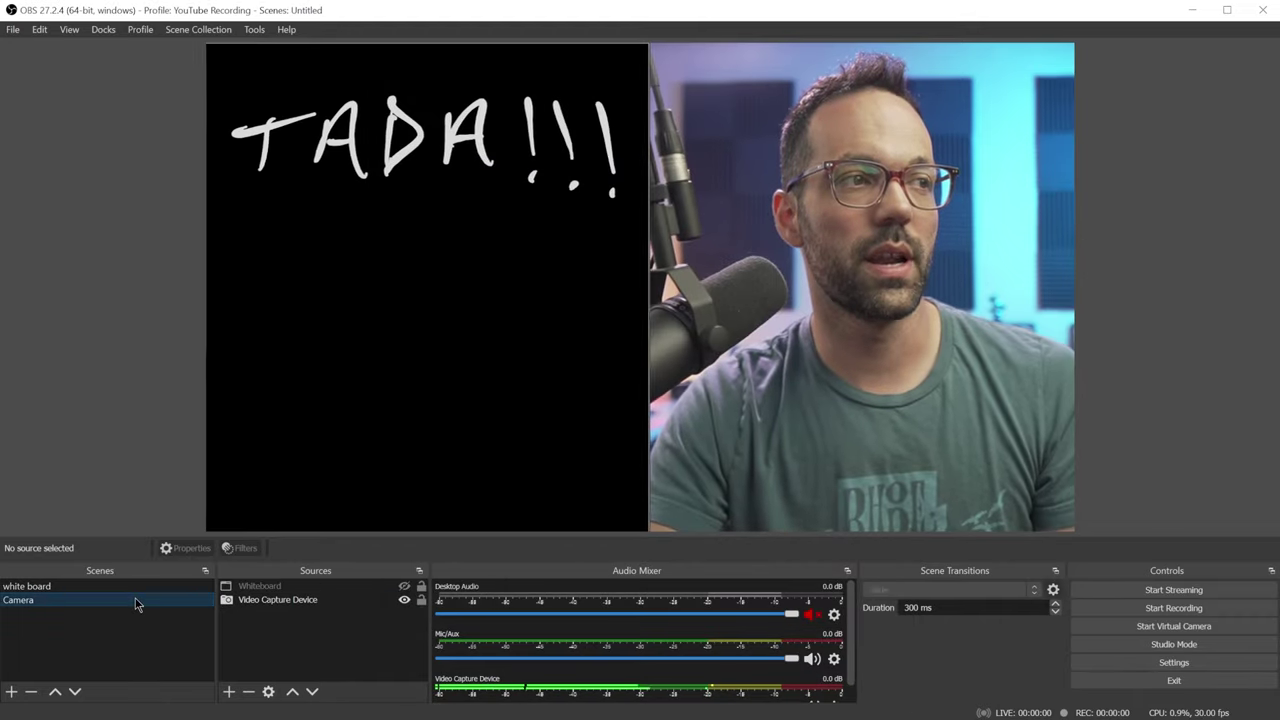
click(138, 586)
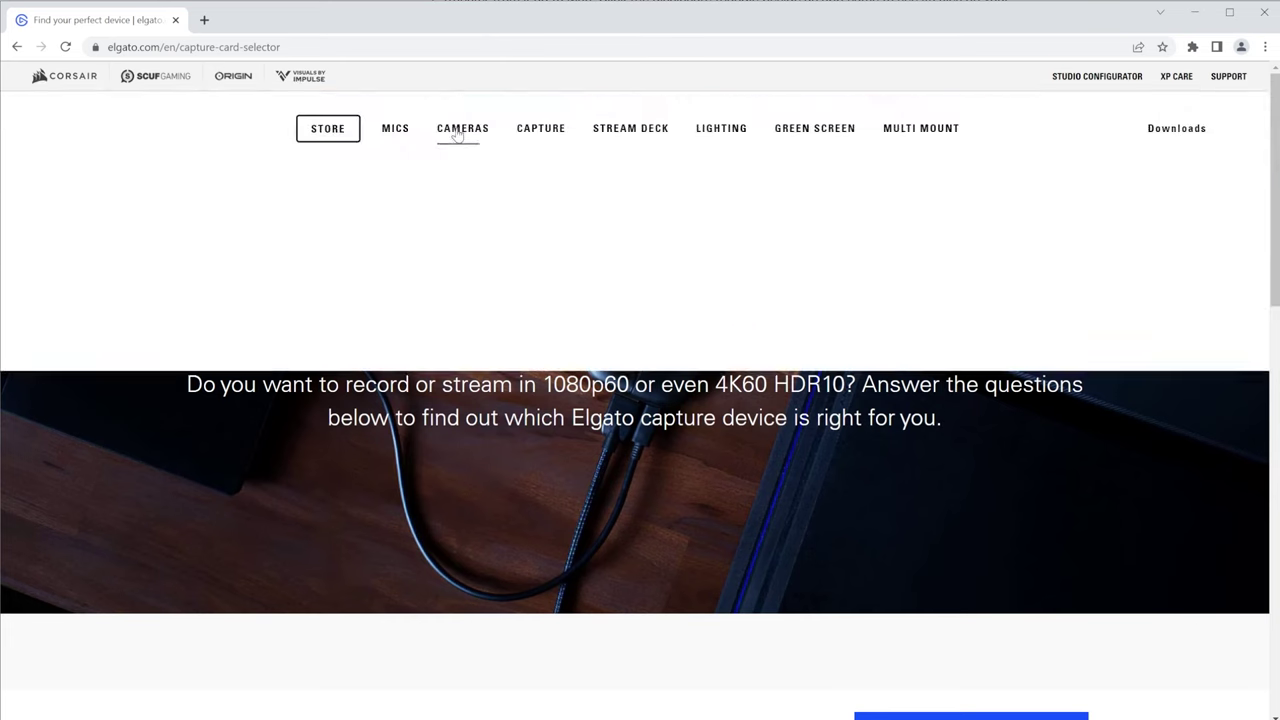
- Show Elgato's CAPTURE menu listing HD60 X, HD60 S+, 4K60 S+ and 4K60 PRO
mouse_move(540, 128)
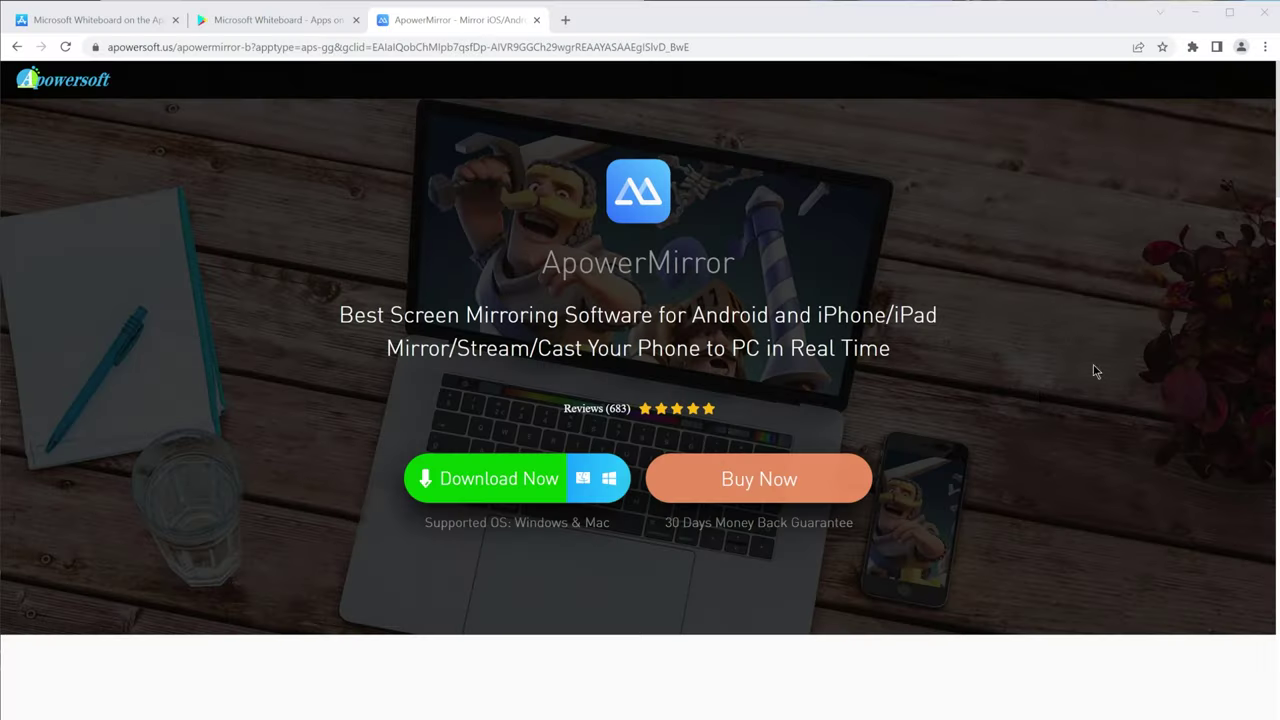
- Scroll the ApowerMirror page down to its 'How to Mirror iOS/Android to PC/Mac' steps
scroll(1091, 369, down, 1)
scroll(1020, 410, down, 5)
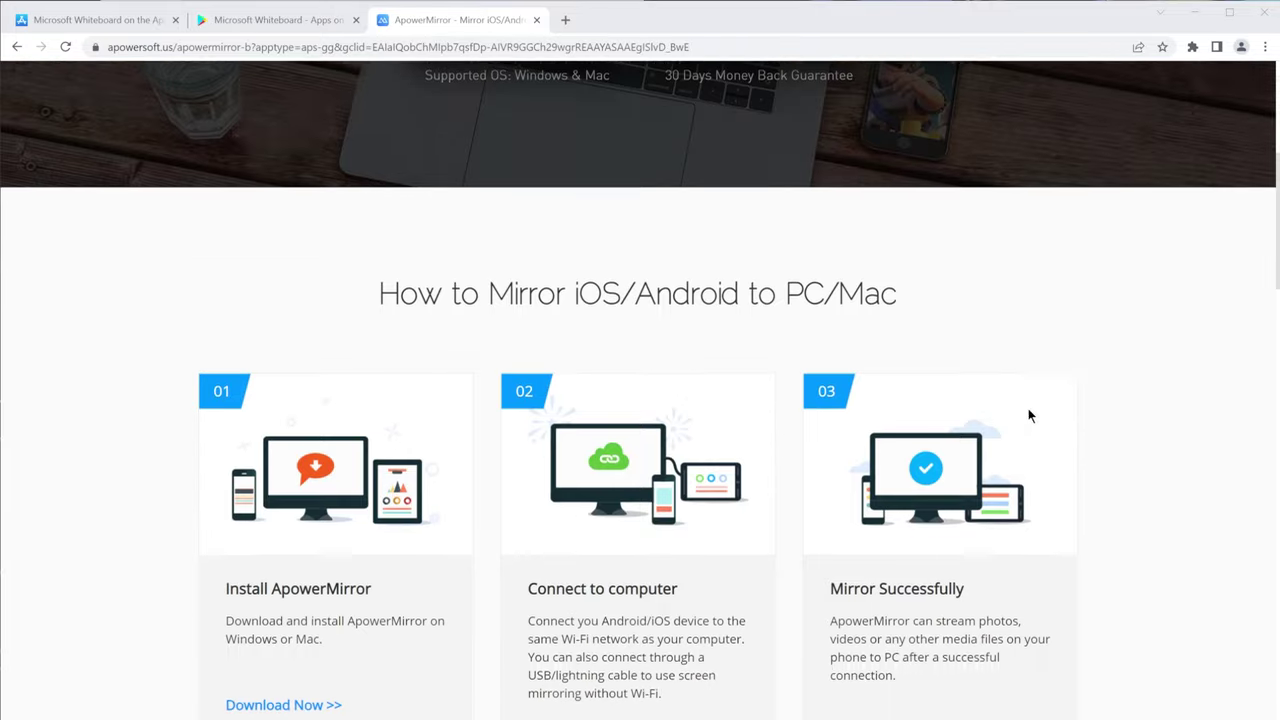